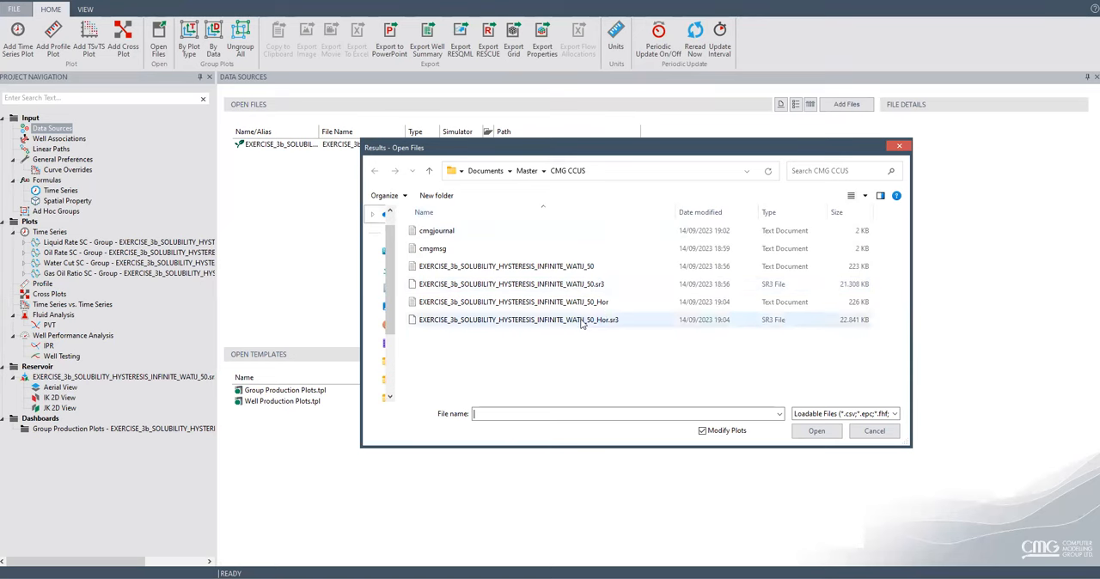
Load the results file EXERCISE_3b_SOLUBILITY_HYSTERESIS_INFINITE_WATIJ_50_Hor.sr3 and open its IK 2D view.
{"action": "left_click", "coordinate": [582, 322]}
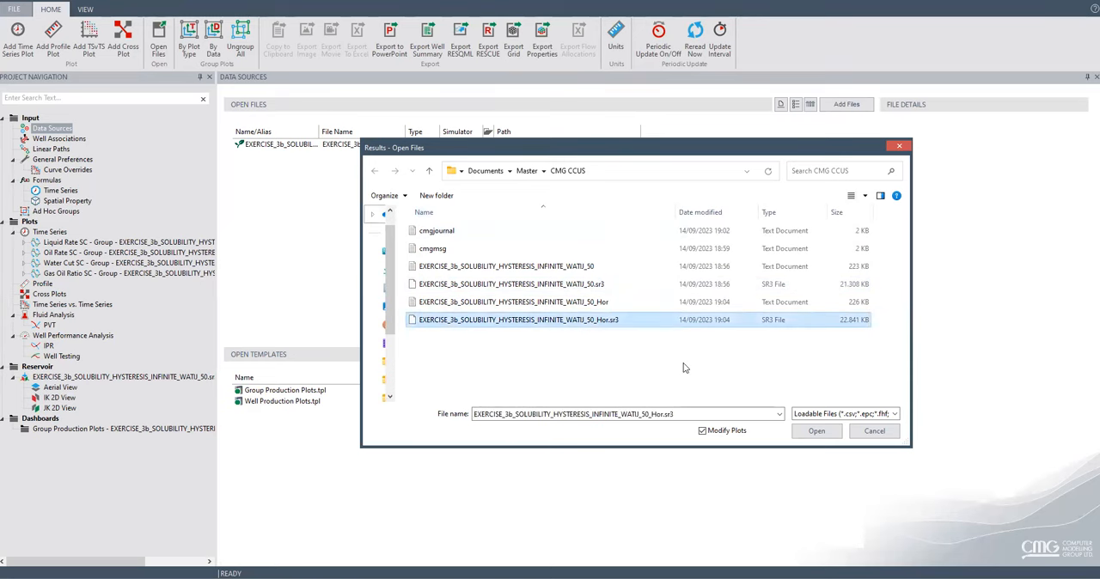
{"action": "left_click", "coordinate": [817, 431]}
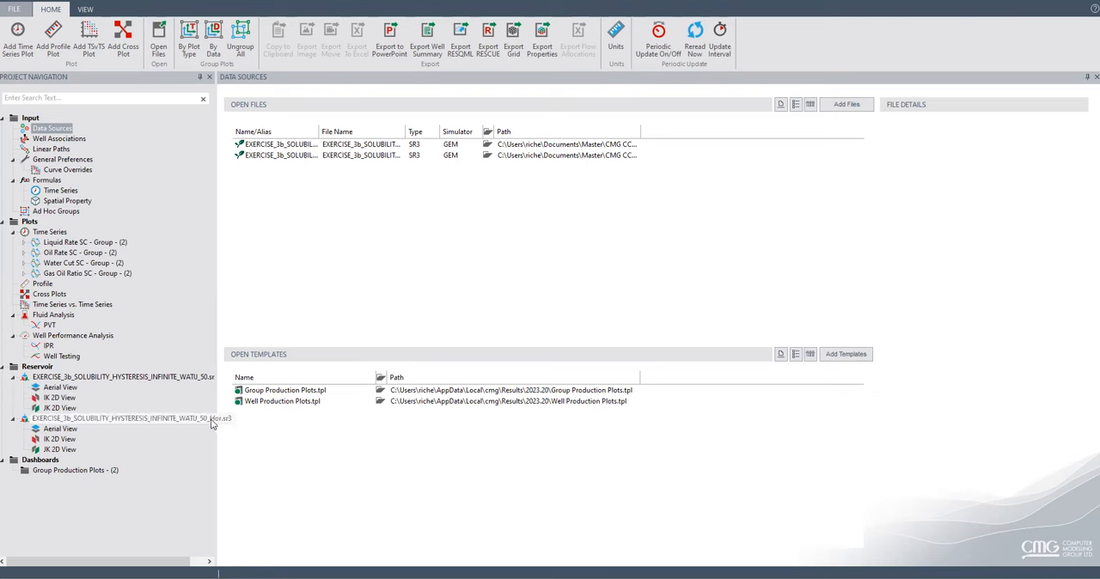
{"action": "left_click", "coordinate": [69, 439]}
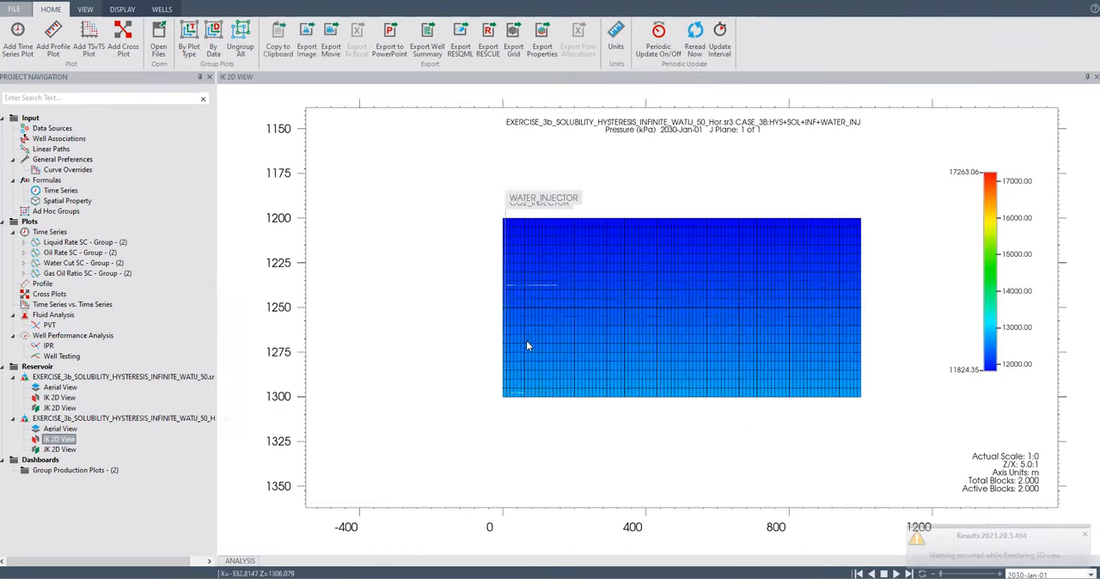
Examine the upper and lower horizontal well trajectories in the IK cross-section of the Hor case.
{"action": "scroll", "coordinate": [523, 330], "scroll_direction": "up", "scroll_amount": 3}
{"action": "scroll", "coordinate": [522, 330], "scroll_direction": "up", "scroll_amount": 3}
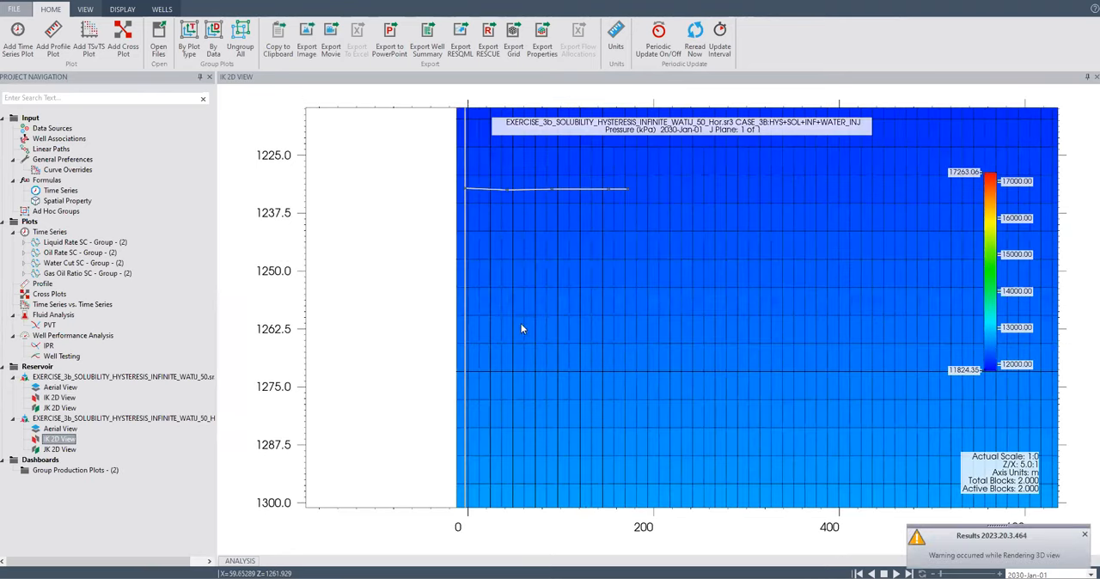
{"action": "scroll", "coordinate": [496, 194], "scroll_direction": "up", "scroll_amount": 3}
{"action": "scroll", "coordinate": [496, 191], "scroll_direction": "up", "scroll_amount": 2}
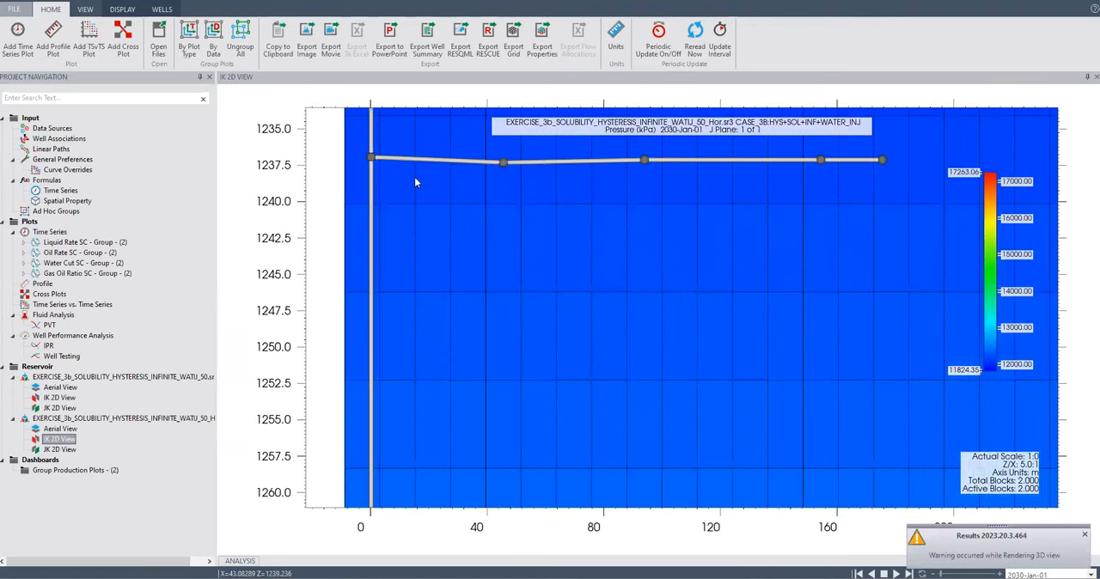
{"action": "scroll", "coordinate": [582, 334], "scroll_direction": "down", "scroll_amount": 1}
{"action": "scroll", "coordinate": [582, 339], "scroll_direction": "up", "scroll_amount": 1}
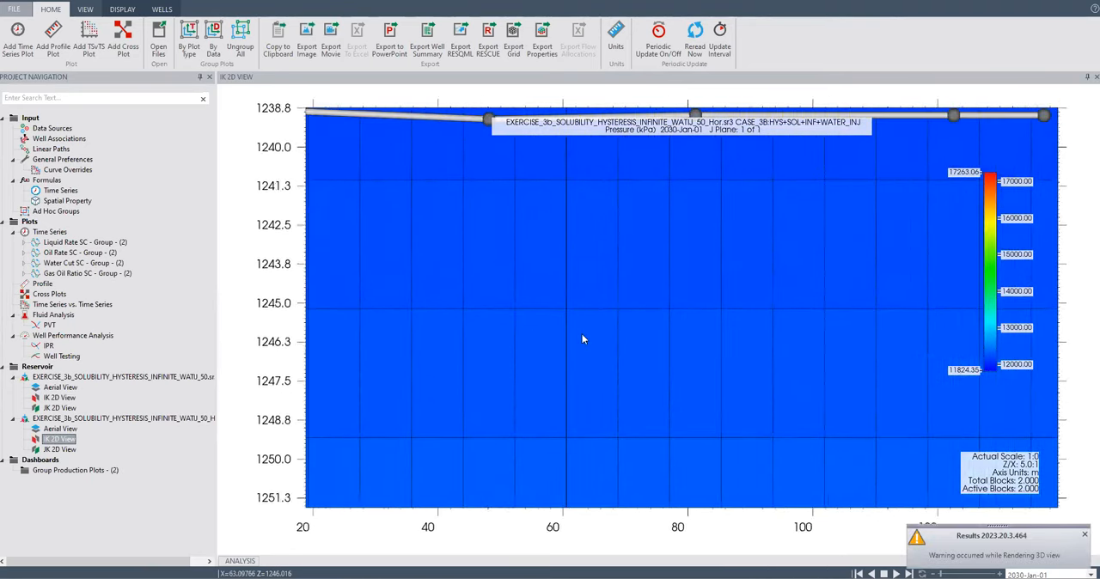
{"action": "scroll", "coordinate": [582, 338], "scroll_direction": "down", "scroll_amount": 3}
{"action": "scroll", "coordinate": [581, 340], "scroll_direction": "down", "scroll_amount": 4}
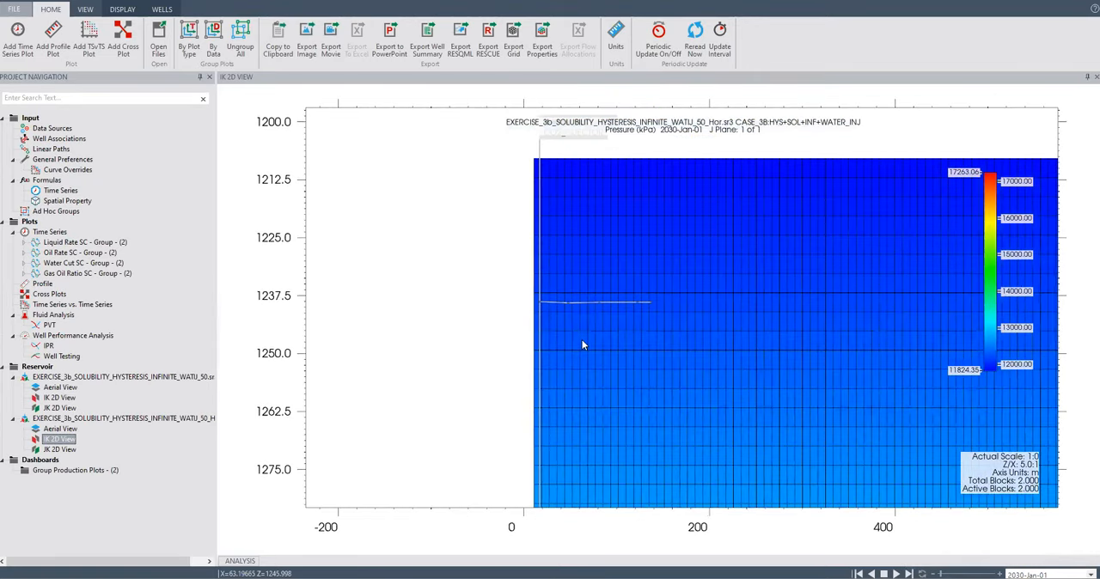
{"action": "scroll", "coordinate": [585, 455], "scroll_direction": "up", "scroll_amount": 1}
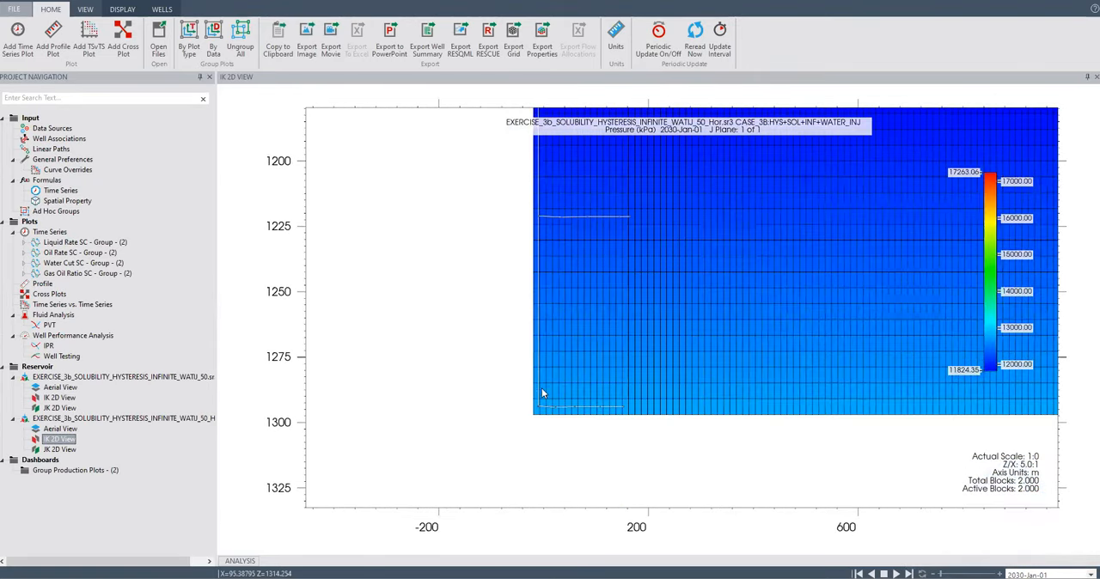
{"action": "scroll", "coordinate": [543, 391], "scroll_direction": "up", "scroll_amount": 4}
{"action": "scroll", "coordinate": [541, 380], "scroll_direction": "down", "scroll_amount": 5}
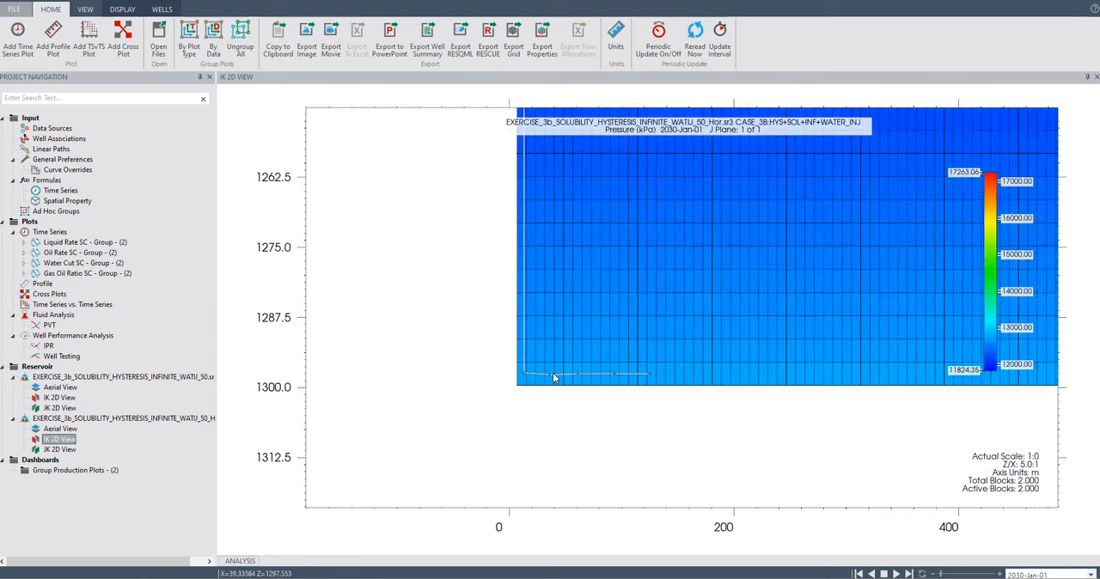
{"action": "scroll", "coordinate": [631, 315], "scroll_direction": "down", "scroll_amount": 3}
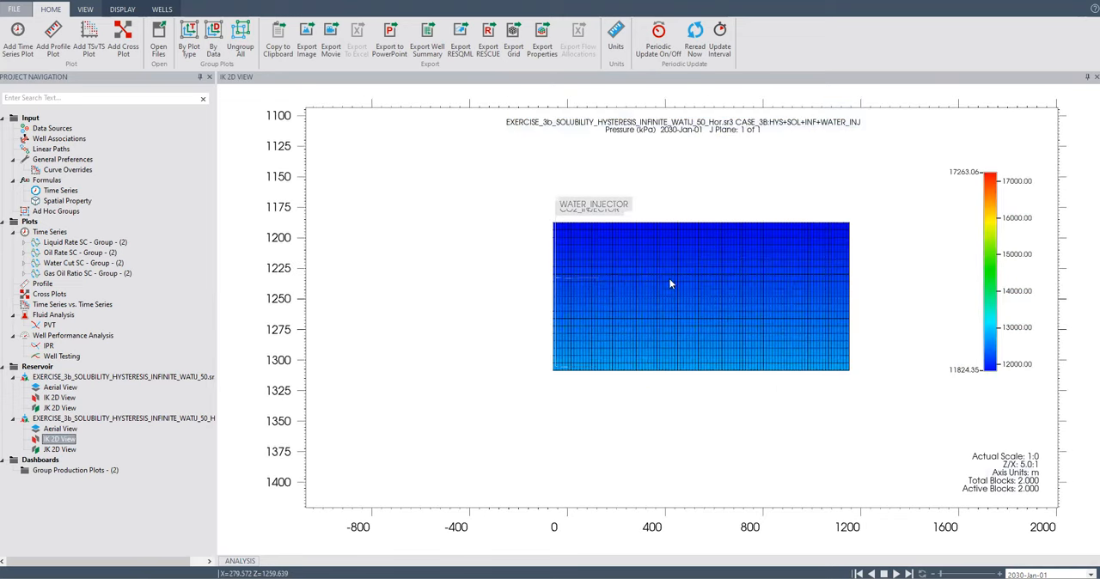
{"action": "scroll", "coordinate": [669, 280], "scroll_direction": "up", "scroll_amount": 5}
{"action": "scroll", "coordinate": [669, 286], "scroll_direction": "up", "scroll_amount": 1}
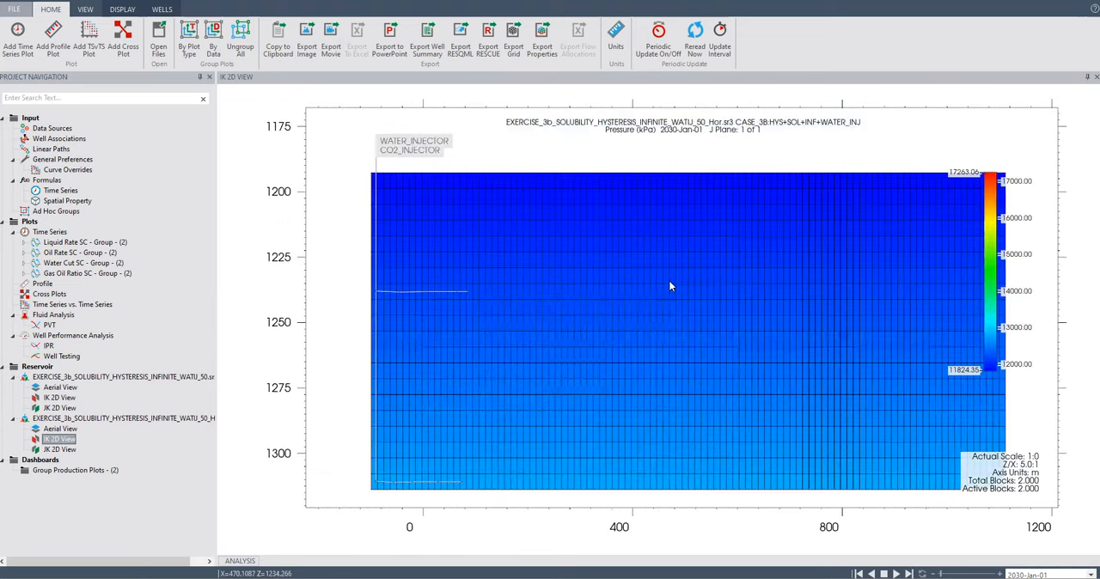
Display Gas Saturation on the IK cross-section and play its evolution from 2030-Jan-01.
{"action": "left_click", "coordinate": [122, 9]}
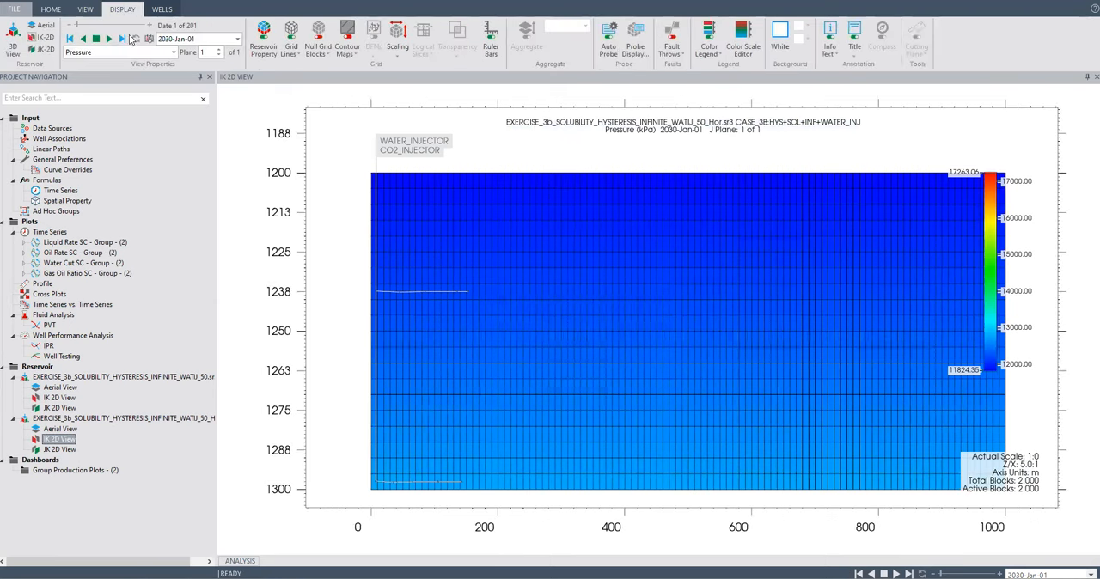
{"action": "left_click", "coordinate": [172, 52]}
{"action": "scroll", "coordinate": [108, 90], "scroll_direction": "down", "scroll_amount": 3}
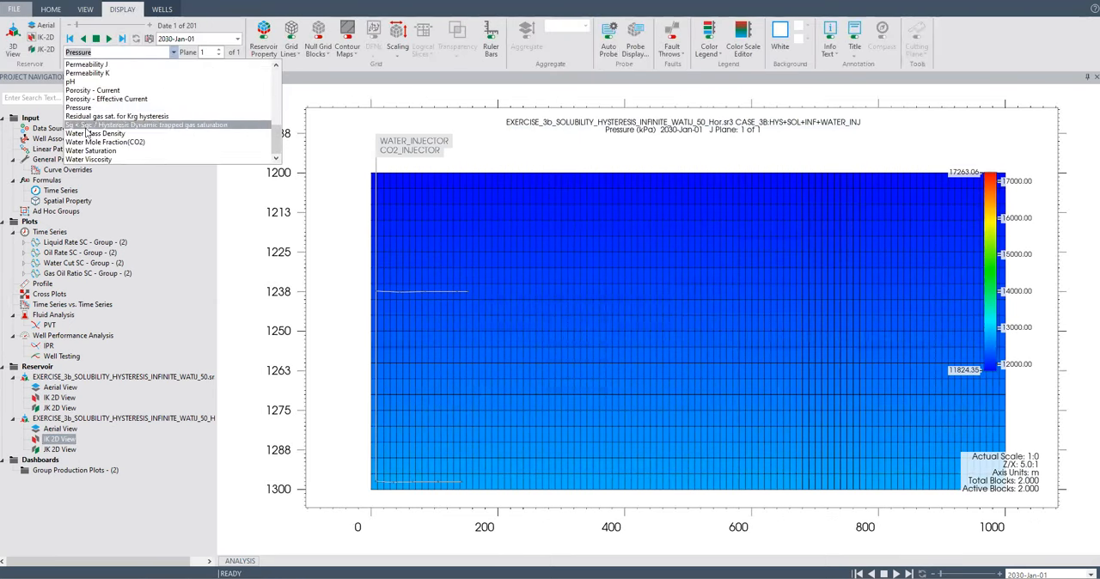
{"action": "scroll", "coordinate": [86, 134], "scroll_direction": "up", "scroll_amount": 10}
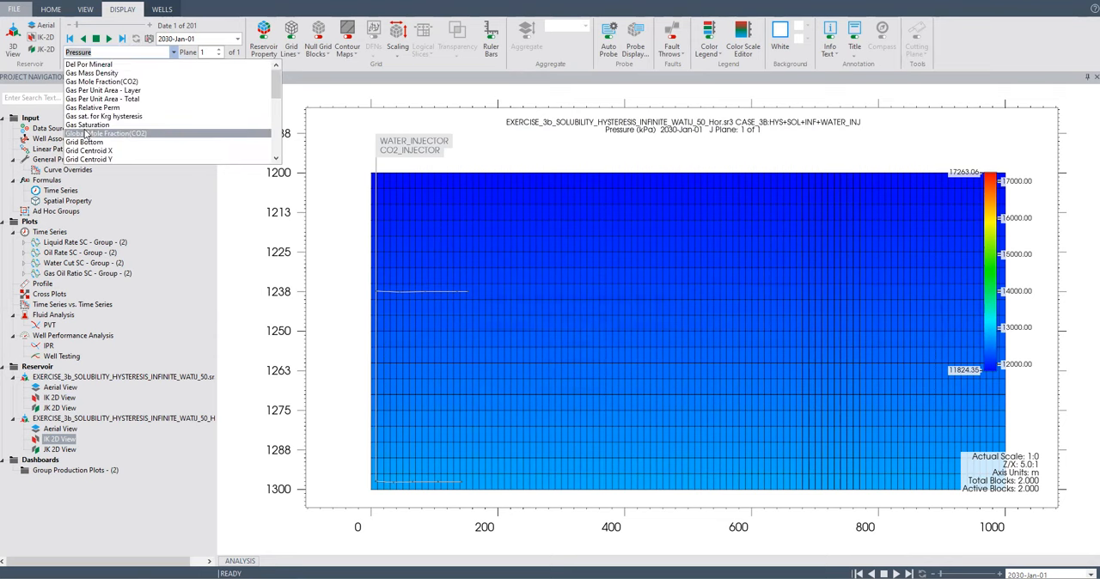
{"action": "left_click", "coordinate": [88, 123]}
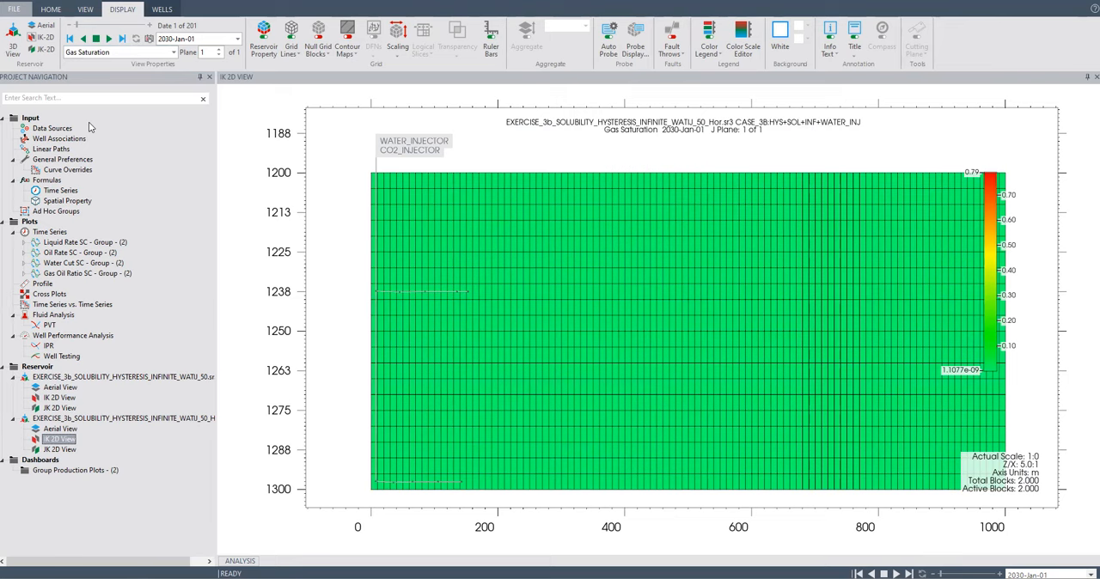
{"action": "left_click", "coordinate": [109, 39]}
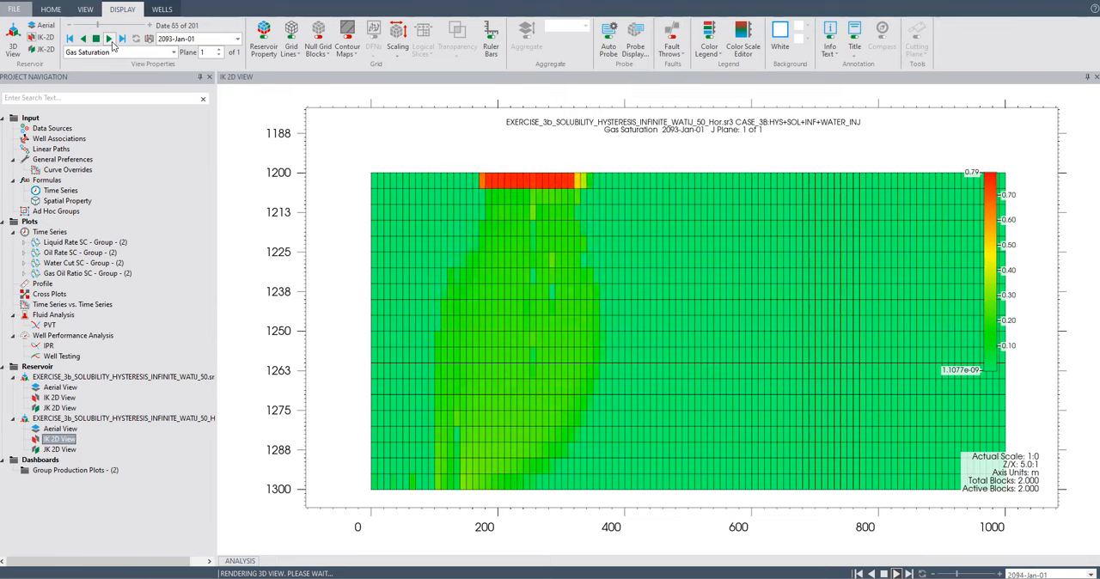
Switch the displayed property to Sg < Sgc / Hysteresis Dynamic trapped gas saturation while the time animation runs.
{"action": "left_click", "coordinate": [172, 53]}
{"action": "scroll", "coordinate": [100, 131], "scroll_direction": "down", "scroll_amount": 3}
{"action": "scroll", "coordinate": [99, 115], "scroll_direction": "up", "scroll_amount": 2}
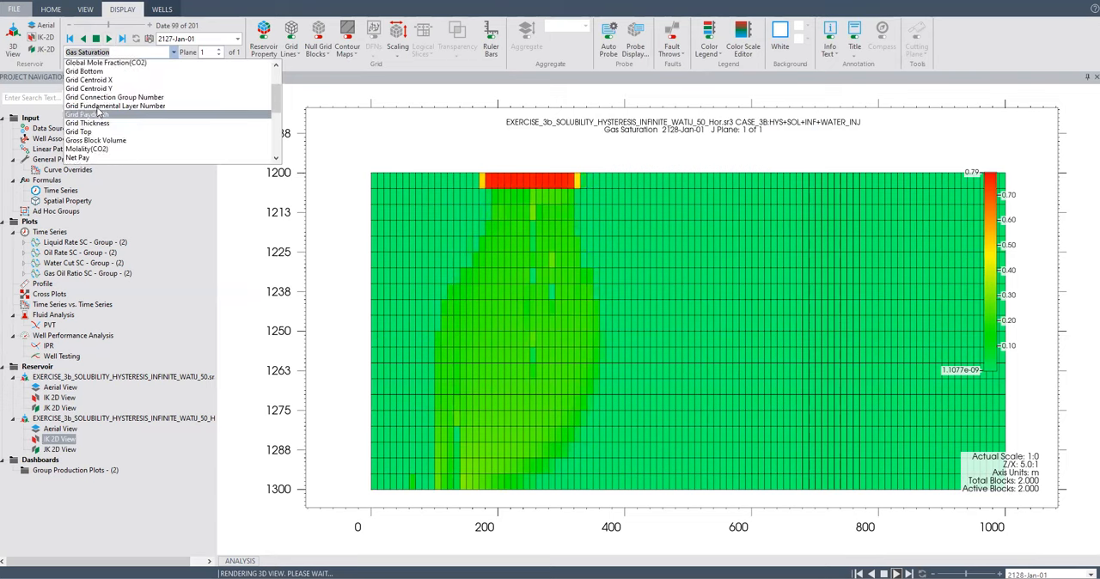
{"action": "scroll", "coordinate": [104, 103], "scroll_direction": "up", "scroll_amount": 2}
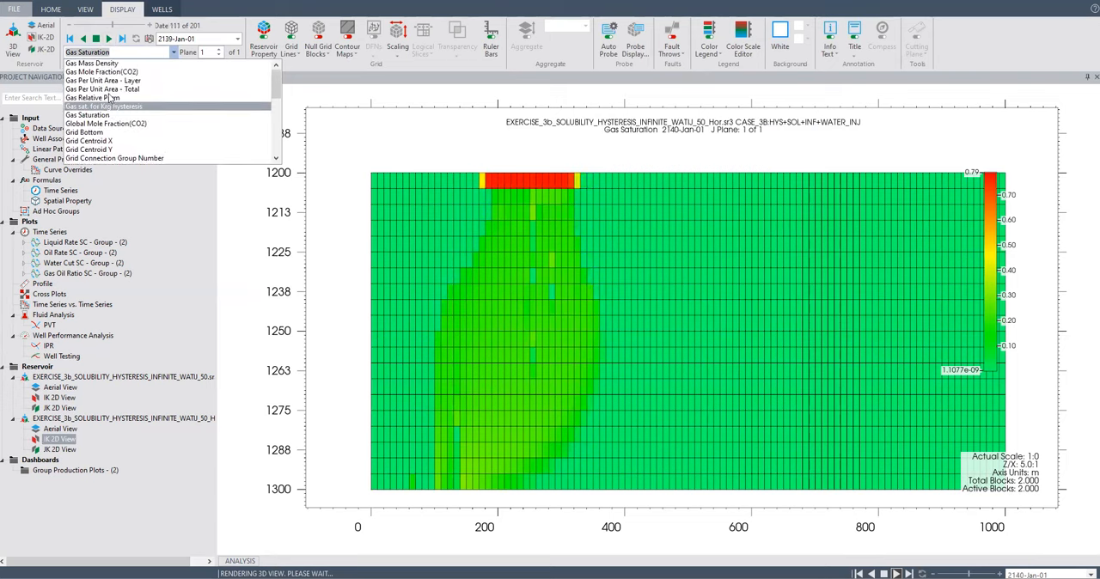
{"action": "scroll", "coordinate": [108, 103], "scroll_direction": "down", "scroll_amount": 5}
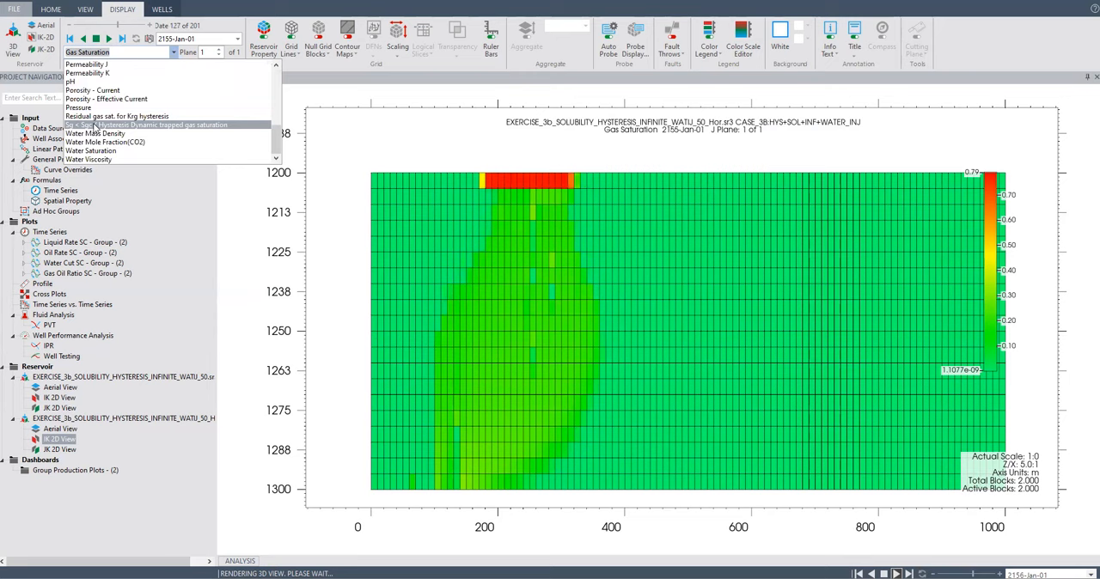
{"action": "left_click", "coordinate": [95, 126]}
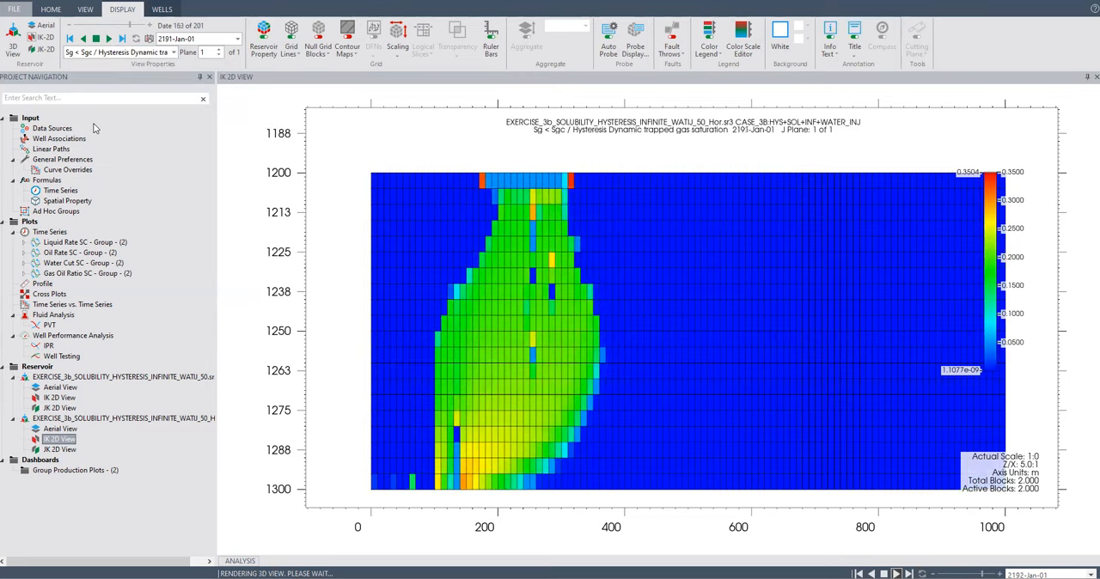
View Water Mole Fraction(CO2) and Water Mass Density on the IK cross-section at 2230-Jan-01.
{"action": "left_click", "coordinate": [174, 53]}
{"action": "scroll", "coordinate": [162, 140], "scroll_direction": "down", "scroll_amount": 3}
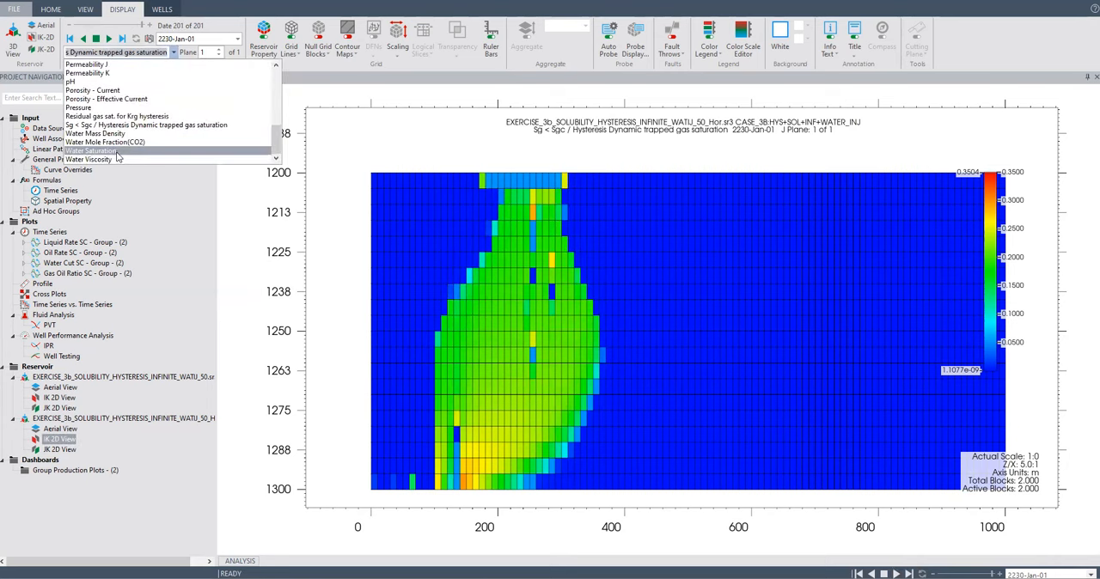
{"action": "left_click", "coordinate": [119, 142]}
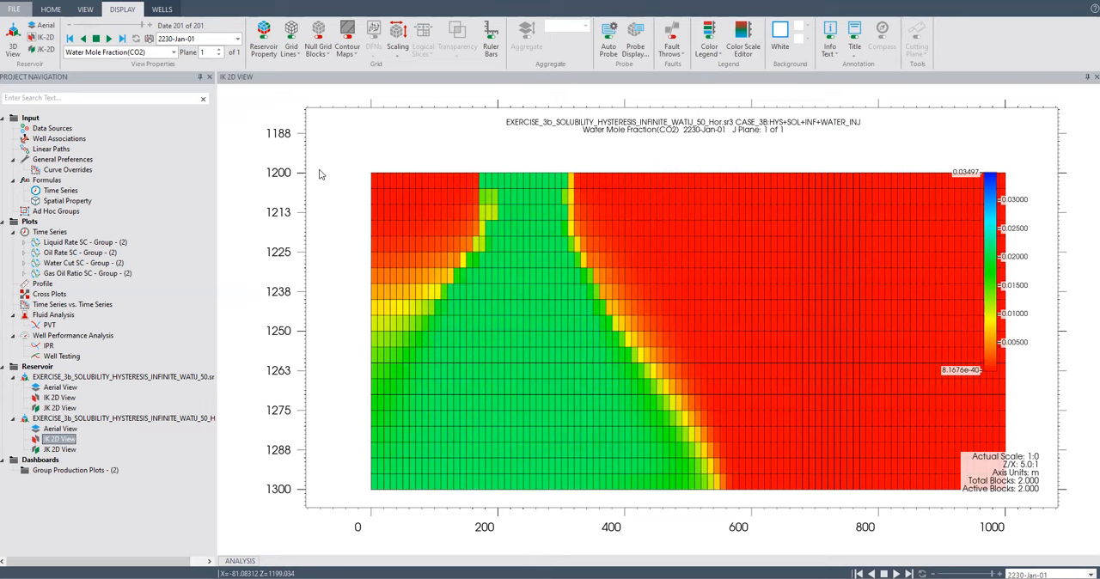
{"action": "left_click", "coordinate": [174, 53]}
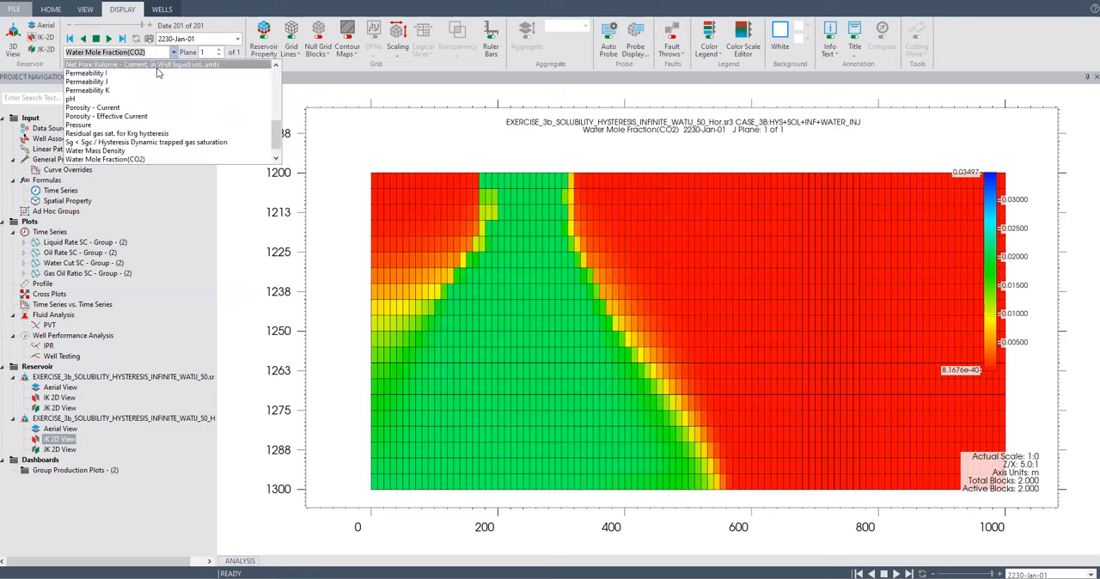
{"action": "left_click", "coordinate": [125, 147]}
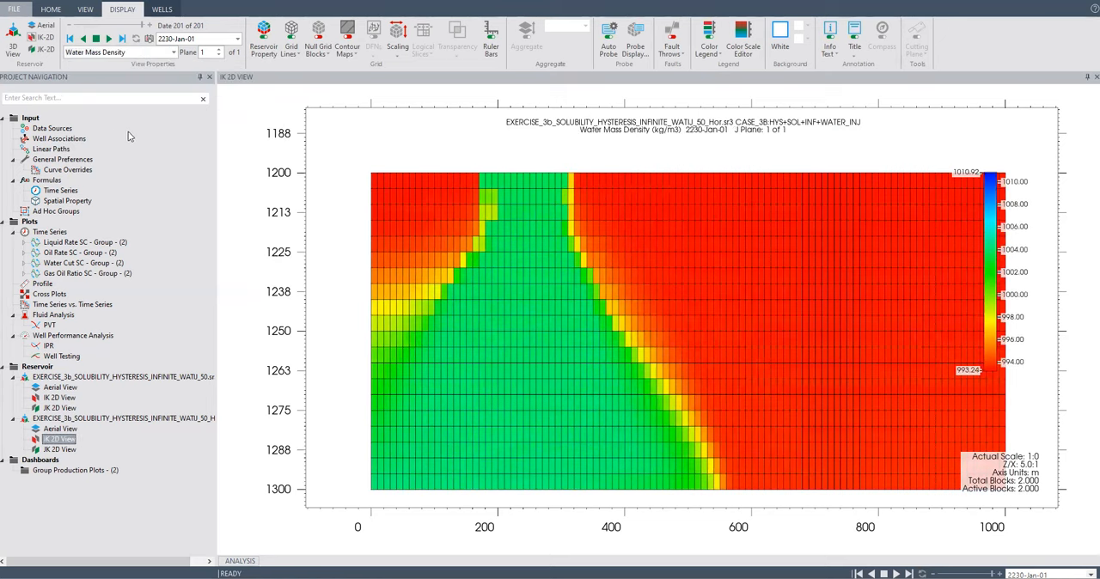
Set the property shown on the Hor case's IK cross-section to Water Saturation.
{"action": "left_click", "coordinate": [174, 53]}
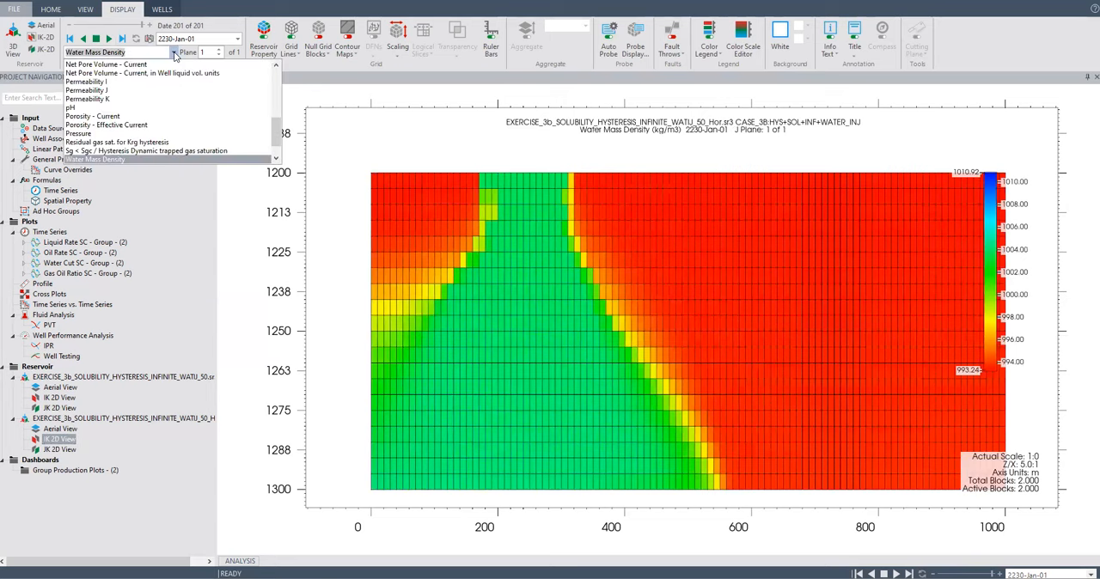
{"action": "scroll", "coordinate": [159, 128], "scroll_direction": "down", "scroll_amount": 1}
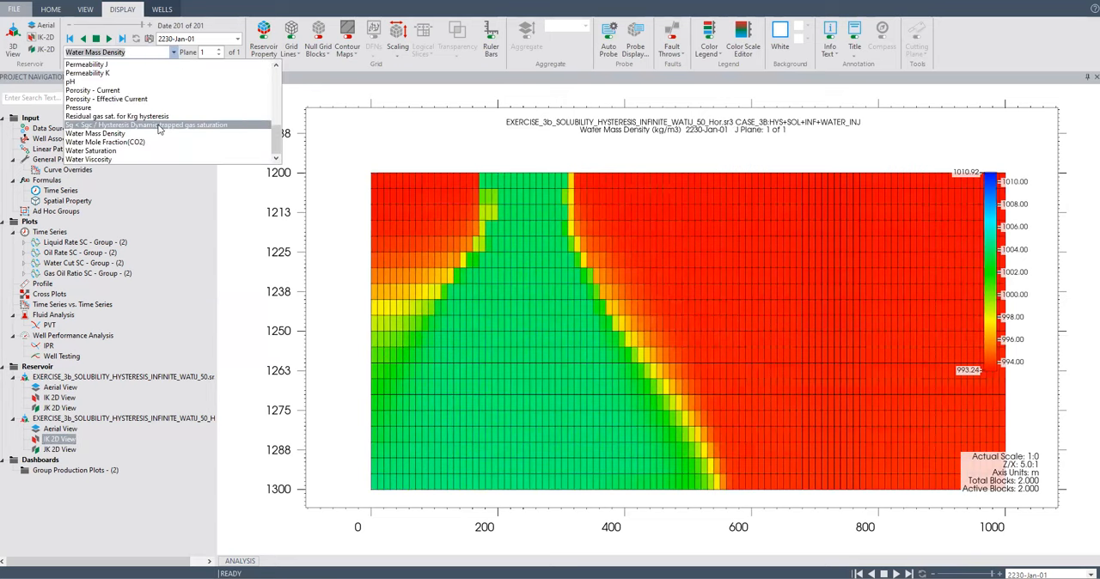
{"action": "left_click", "coordinate": [117, 151]}
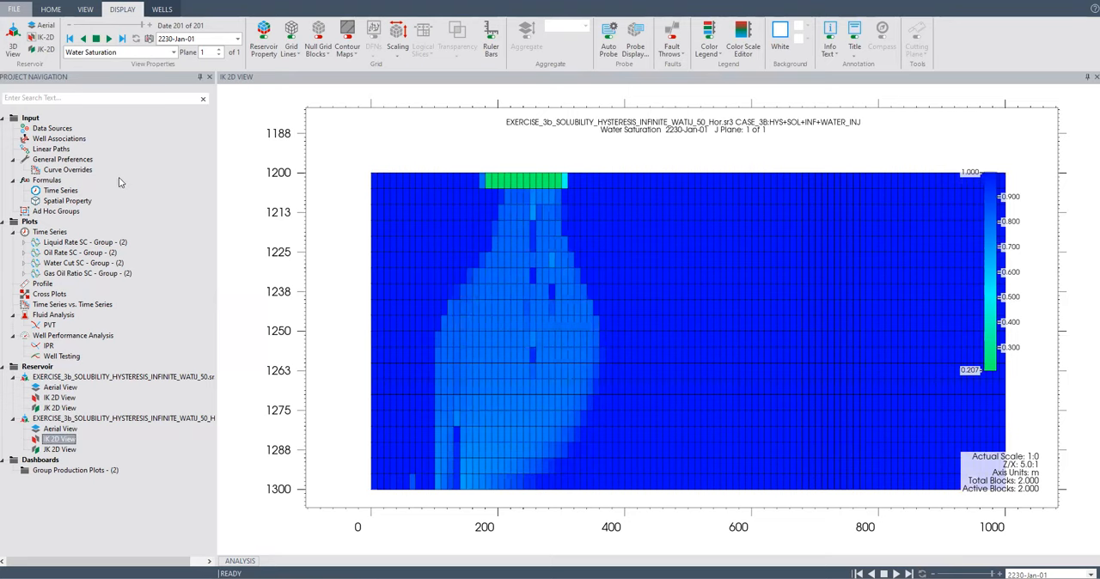
Create a dashboard from the original WATIJ_50 case's IK 2D view and add the Hor case's IK 2D view to it.
{"action": "left_click", "coordinate": [59, 398]}
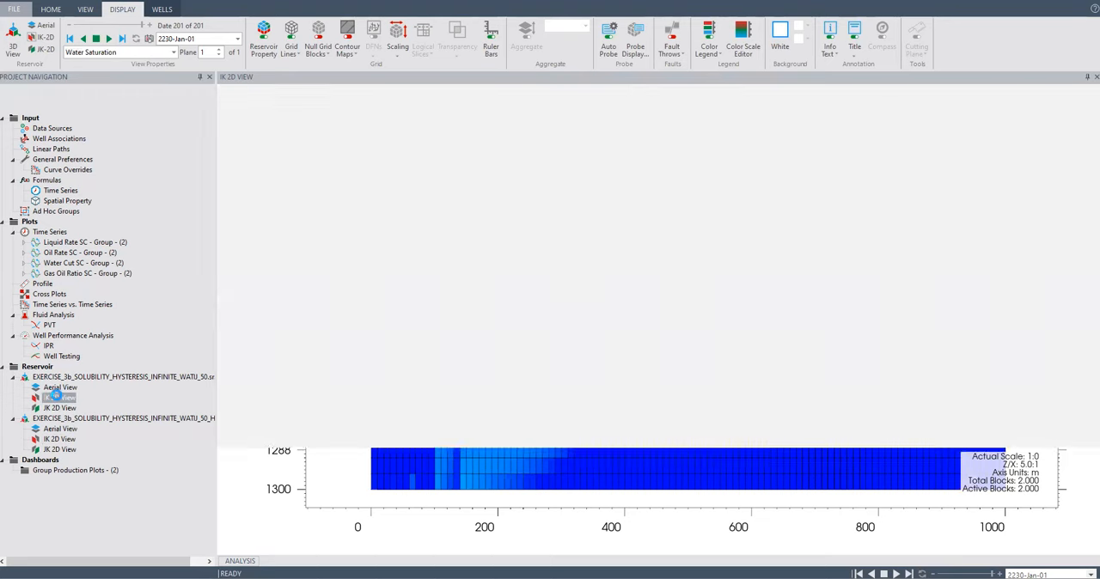
{"action": "left_click_drag", "start_coordinate": [63, 403], "coordinate": [48, 465]}
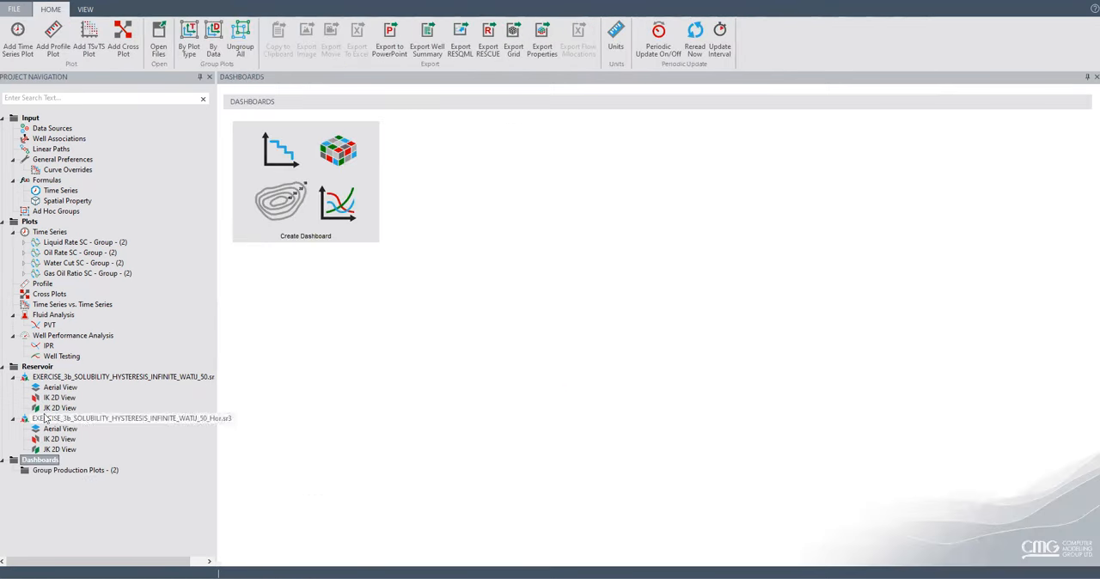
{"action": "left_click_drag", "start_coordinate": [61, 404], "coordinate": [49, 465]}
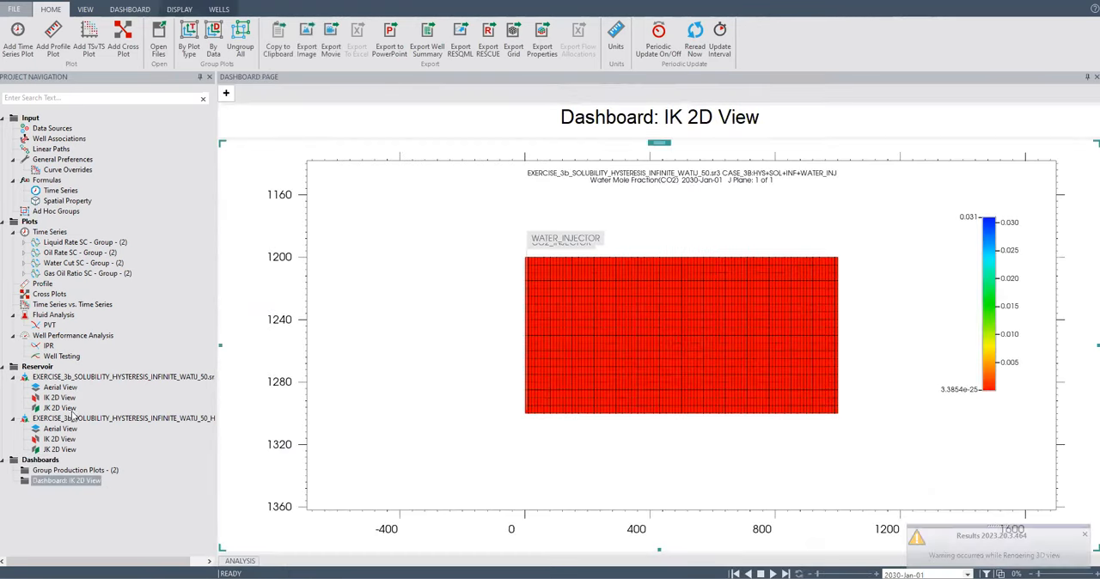
{"action": "left_click_drag", "start_coordinate": [62, 439], "coordinate": [98, 483]}
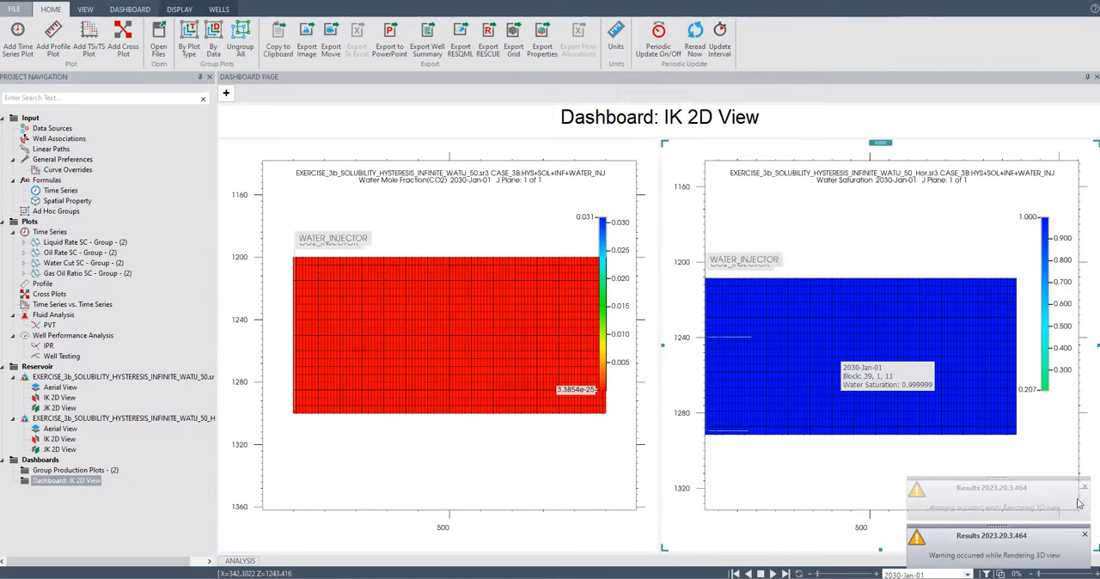
Dismiss a rendering warning and zoom the Hor case's cross-section to fit entirely within its dashboard pane.
{"action": "left_click", "coordinate": [1084, 487]}
{"action": "scroll", "coordinate": [770, 327], "scroll_direction": "up", "scroll_amount": 3}
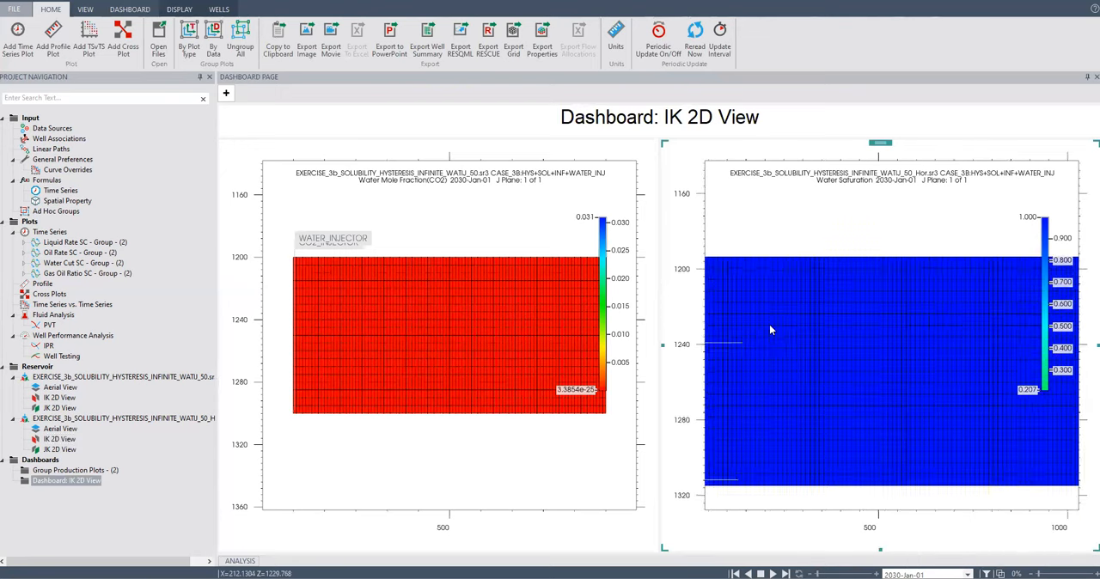
{"action": "scroll", "coordinate": [769, 326], "scroll_direction": "down", "scroll_amount": 2}
{"action": "scroll", "coordinate": [769, 326], "scroll_direction": "down", "scroll_amount": 2}
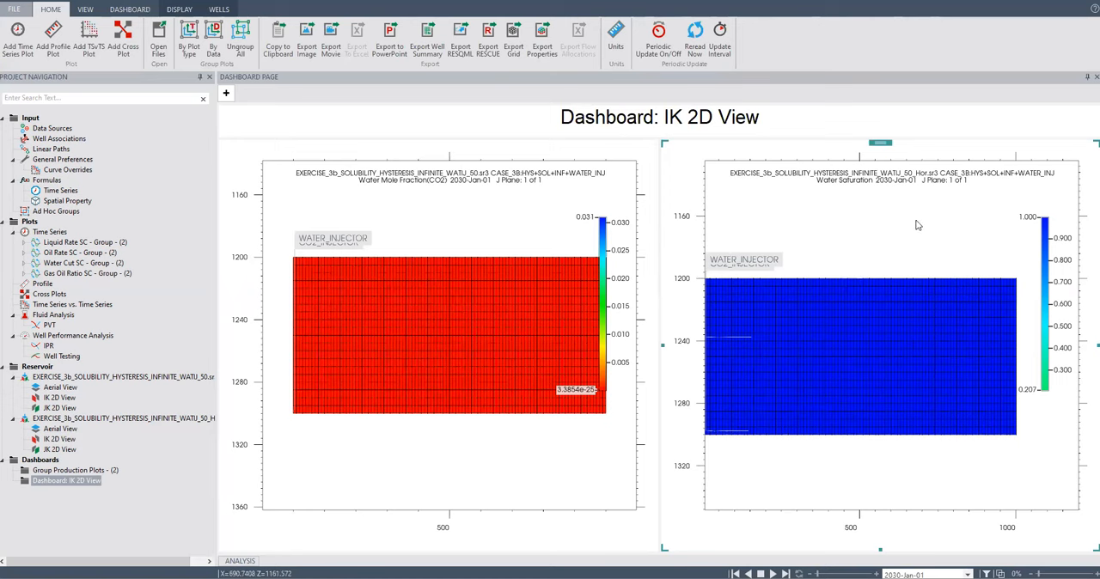
{"action": "scroll", "coordinate": [838, 301], "scroll_direction": "up", "scroll_amount": 2}
{"action": "scroll", "coordinate": [838, 307], "scroll_direction": "down", "scroll_amount": 2}
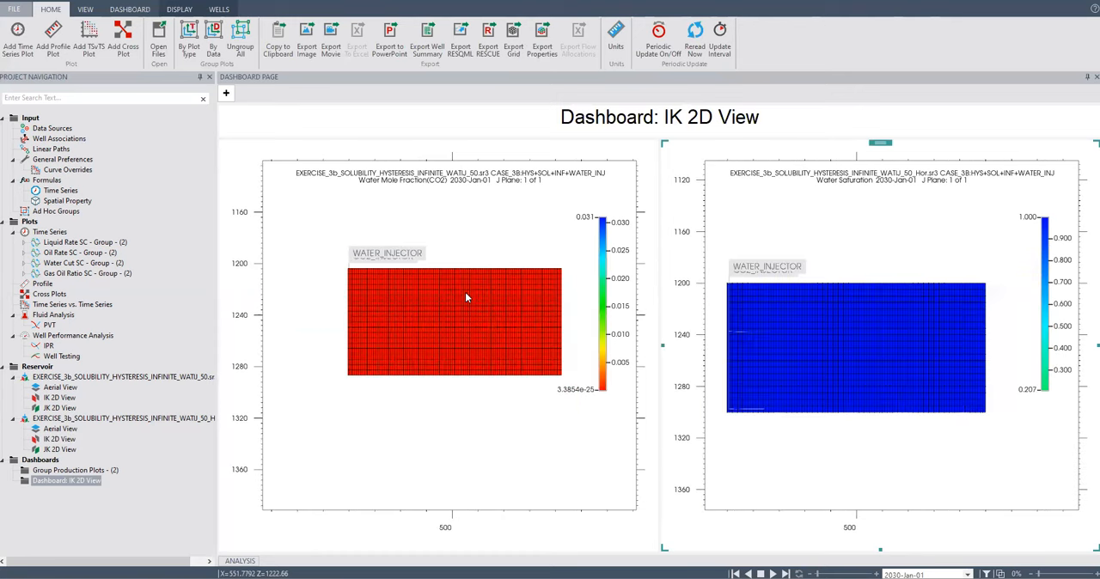
{"action": "mouse_move", "coordinate": [465, 293]}
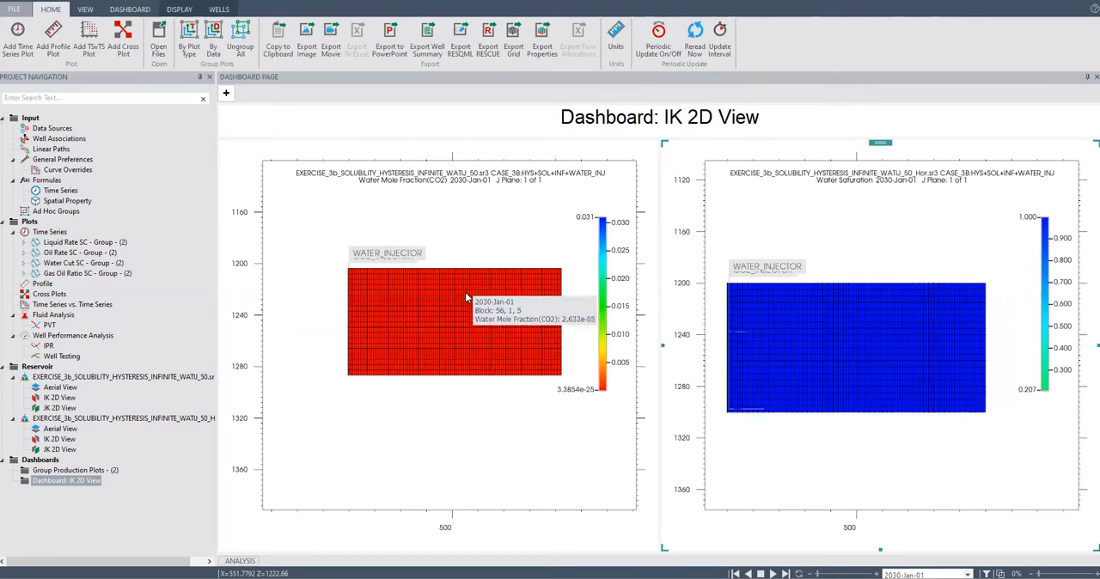
Display Water Mole Fraction(CO2) in both dashboard cross-sections at the final date, 2230-Jan-01, with both grids fully in view.
{"action": "left_click", "coordinate": [179, 9]}
{"action": "left_click", "coordinate": [175, 52]}
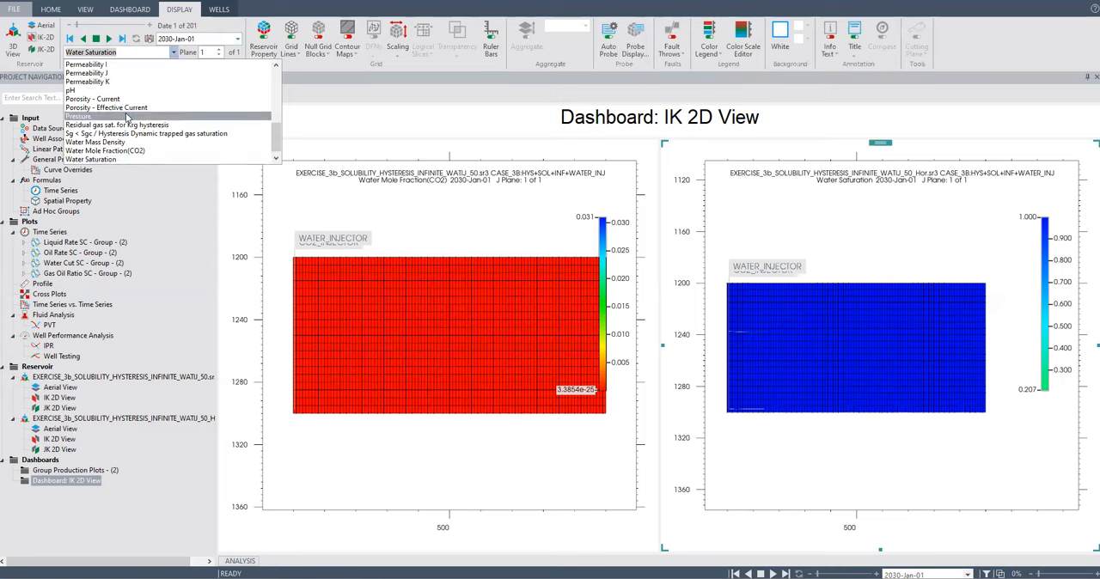
{"action": "left_click", "coordinate": [115, 143]}
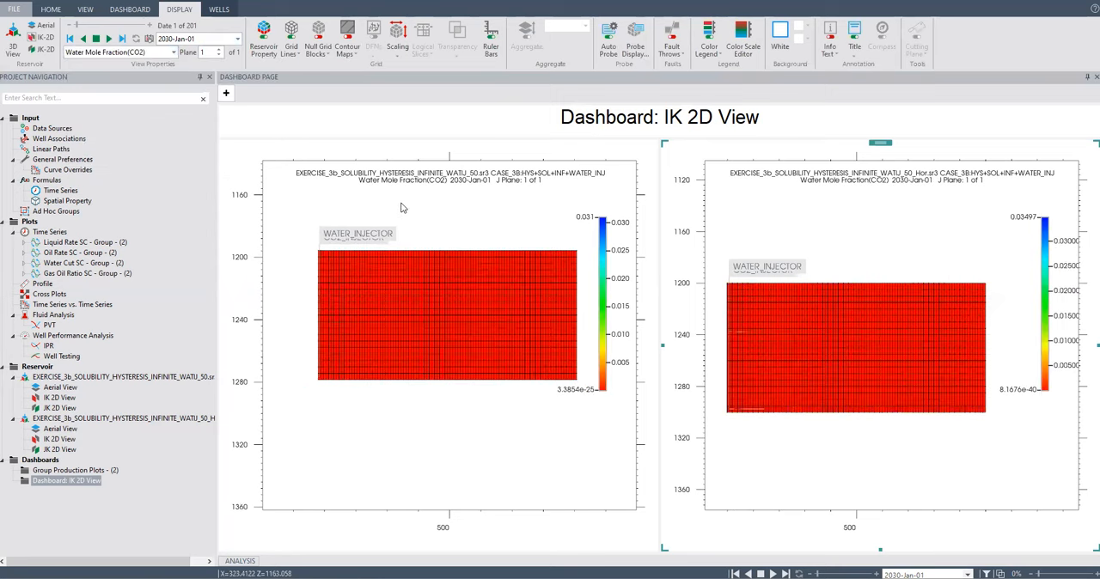
{"action": "left_click", "coordinate": [122, 39]}
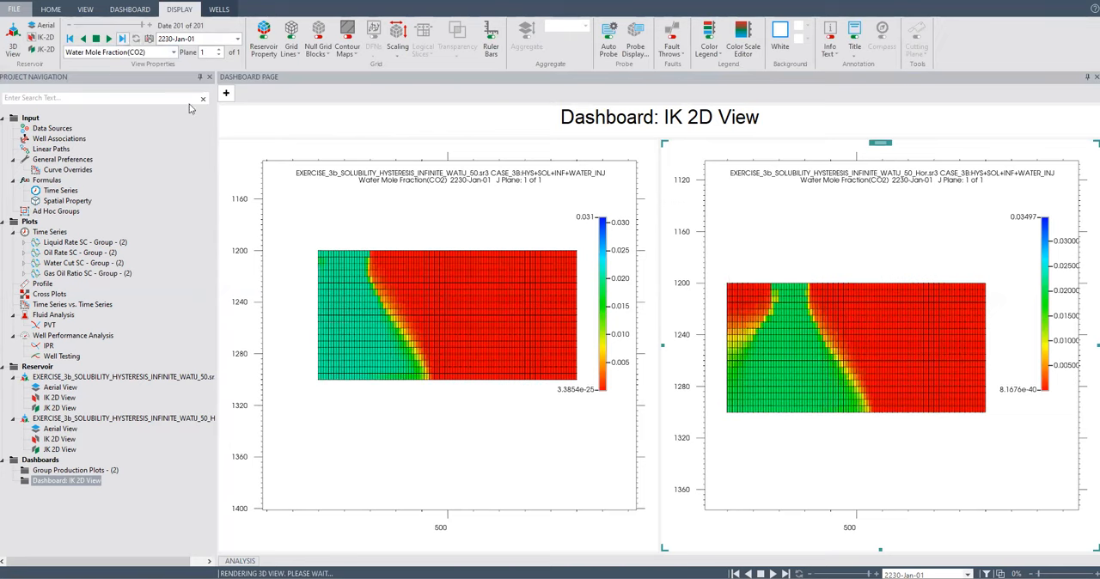
{"action": "scroll", "coordinate": [722, 290], "scroll_direction": "up", "scroll_amount": 3}
{"action": "scroll", "coordinate": [722, 290], "scroll_direction": "down", "scroll_amount": 3}
{"action": "left_click_drag", "start_coordinate": [447, 293], "coordinate": [427, 318]}
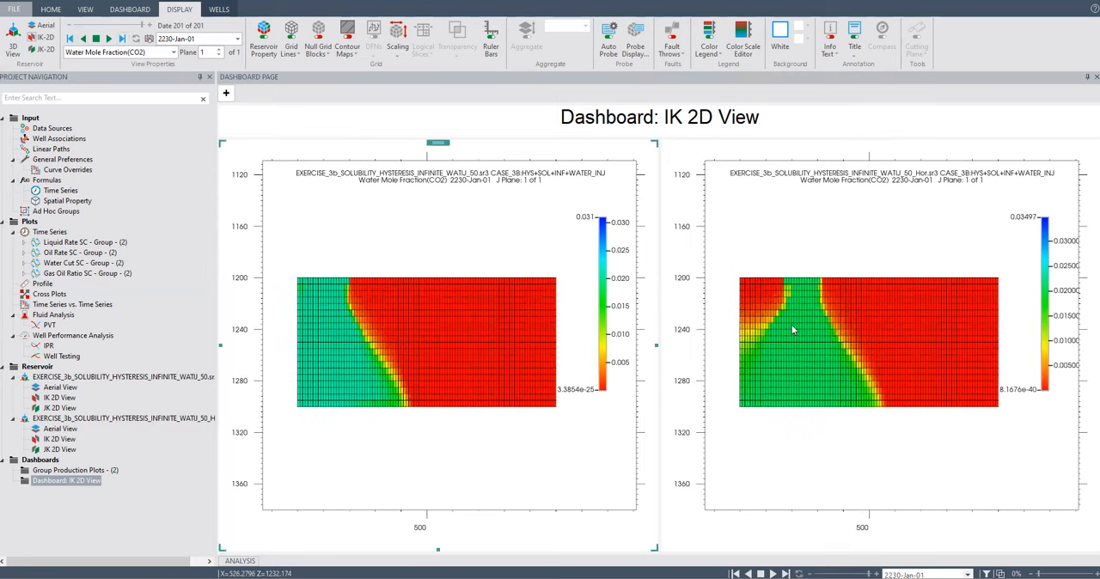
{"action": "scroll", "coordinate": [792, 327], "scroll_direction": "up", "scroll_amount": 3}
{"action": "scroll", "coordinate": [792, 327], "scroll_direction": "down", "scroll_amount": 3}
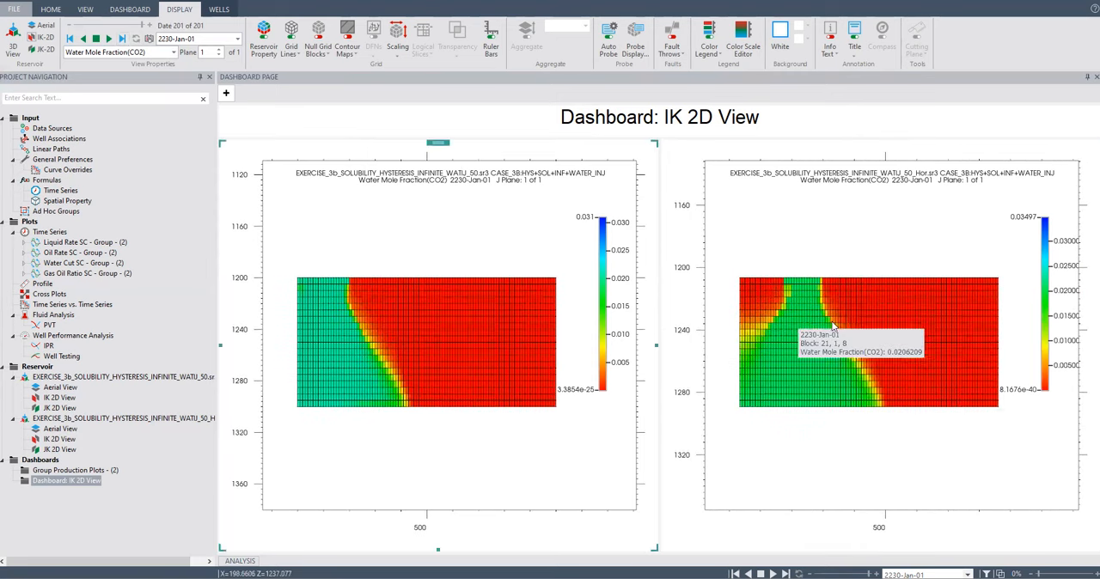
{"action": "left_click", "coordinate": [174, 53]}
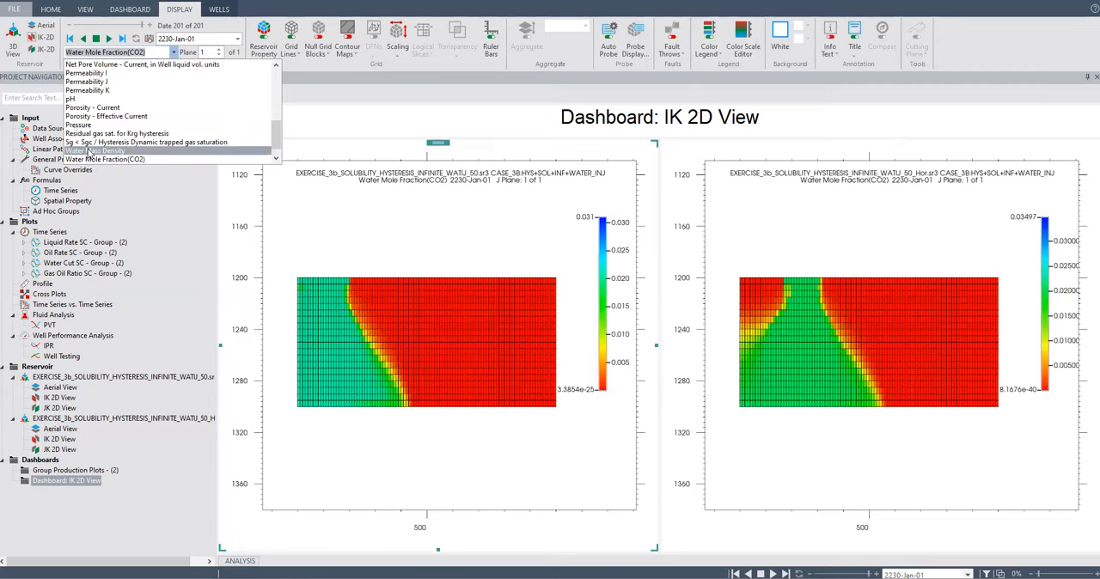
{"action": "double_click", "coordinate": [50, 233]}
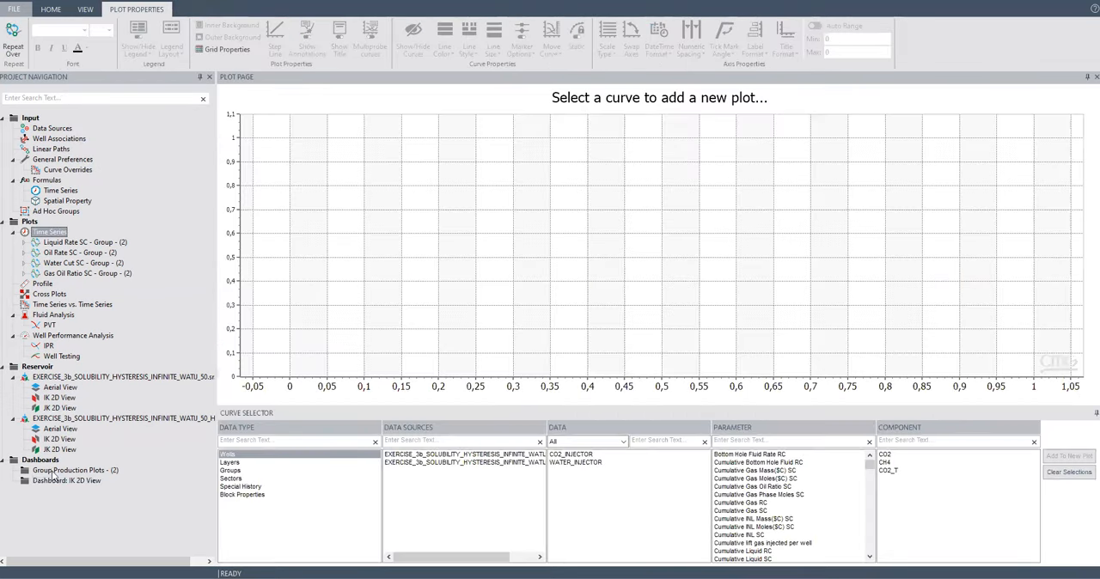
{"action": "double_click", "coordinate": [54, 479]}
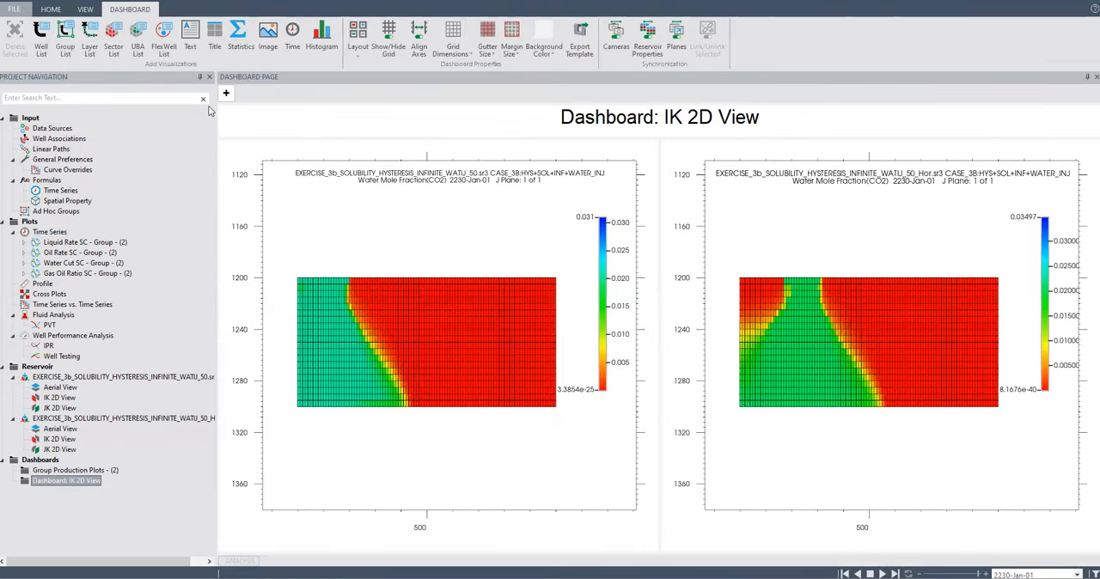
{"action": "left_click", "coordinate": [85, 9]}
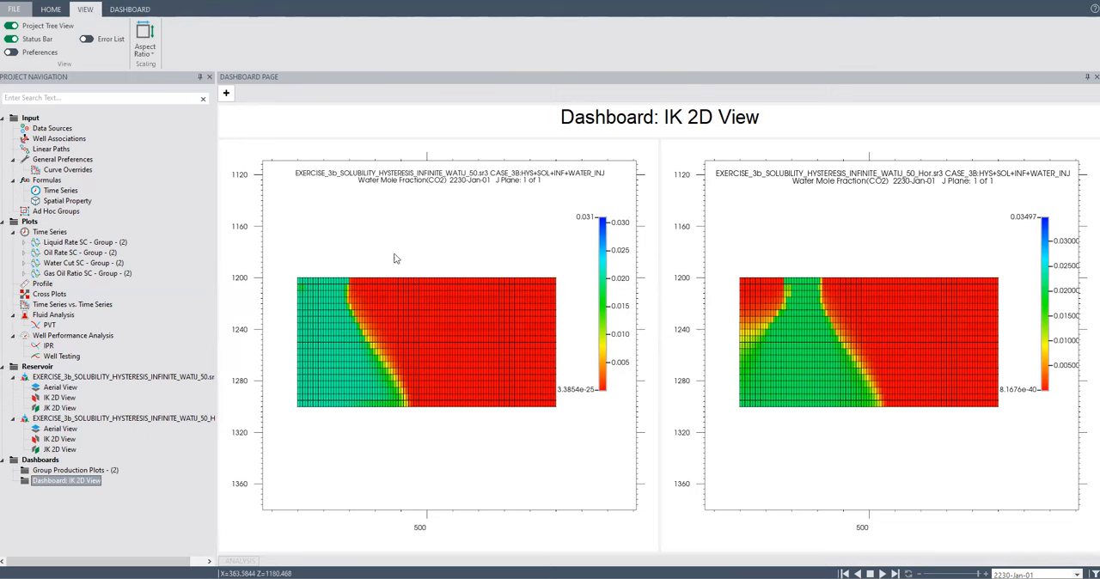
View Water Mass Density in both IK cross-sections of the dashboard at 2230-Jan-01.
{"action": "left_click", "coordinate": [401, 213]}
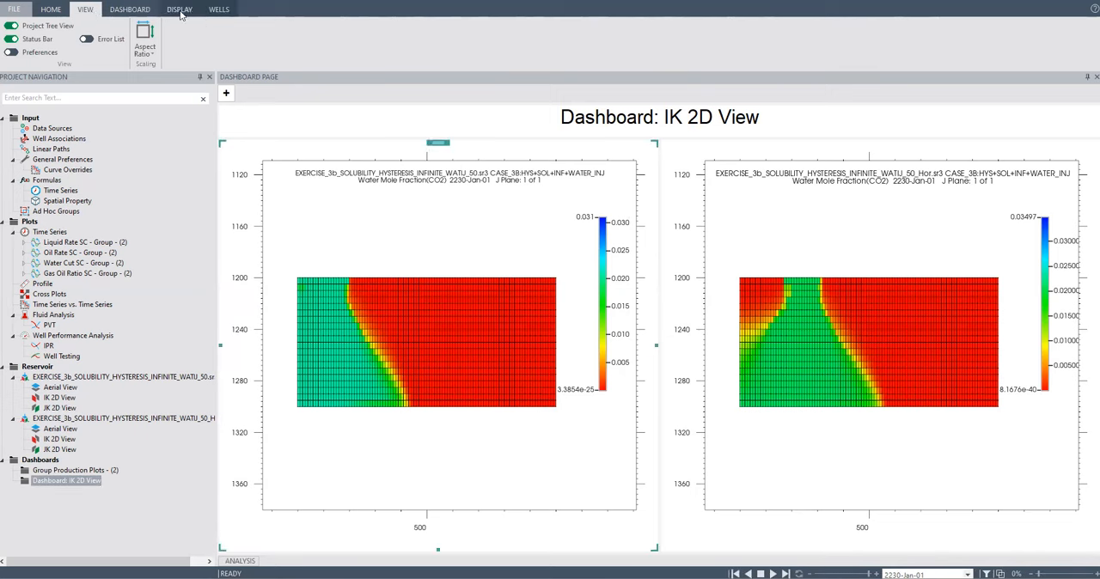
{"action": "left_click", "coordinate": [180, 11]}
{"action": "left_click", "coordinate": [173, 53]}
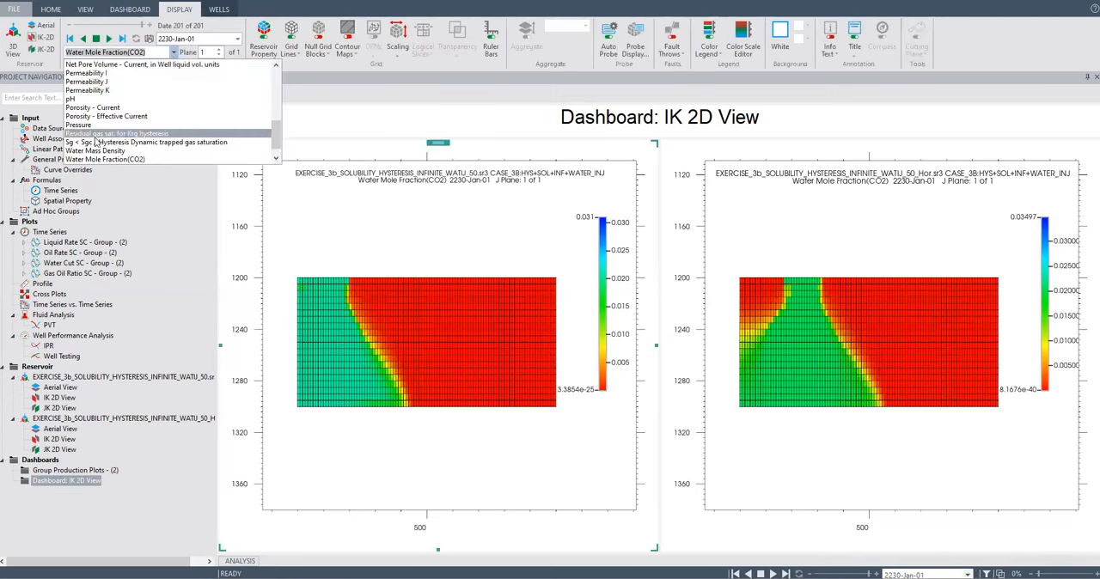
{"action": "left_click", "coordinate": [96, 150]}
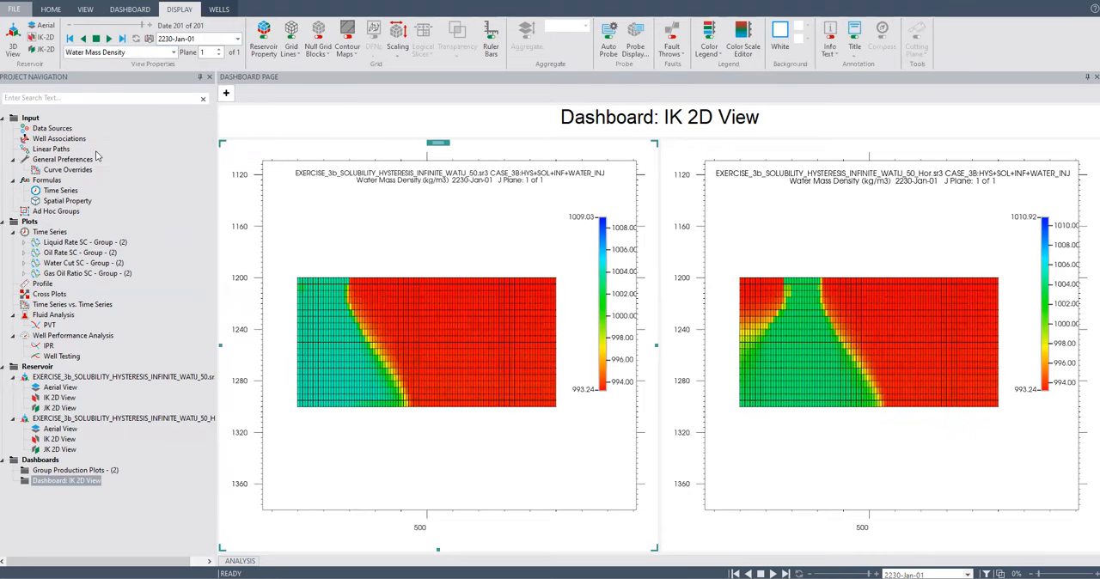
Set the property shown in both dashboard cross-sections to Sg < Sgc / Hysteresis Dynamic trapped gas saturation.
{"action": "left_click", "coordinate": [173, 52]}
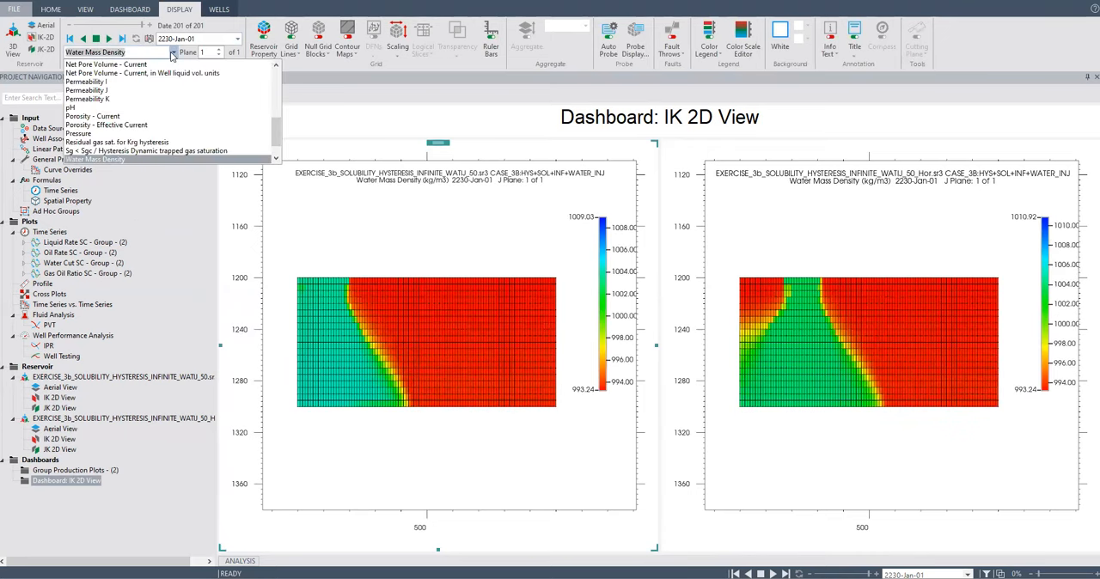
{"action": "left_click", "coordinate": [113, 150]}
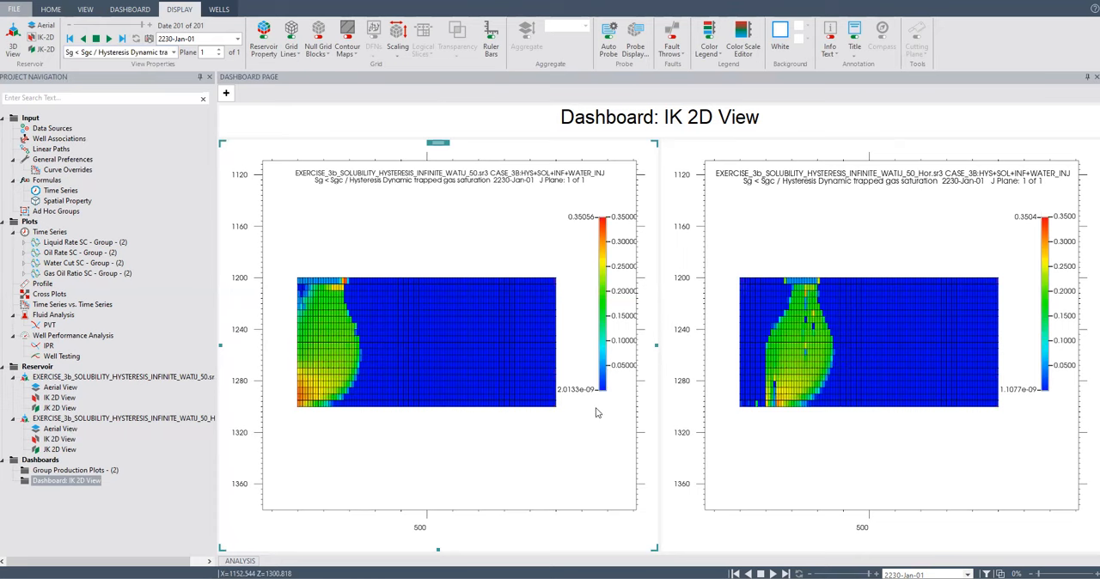
{"action": "scroll", "coordinate": [819, 371], "scroll_direction": "down", "scroll_amount": 2}
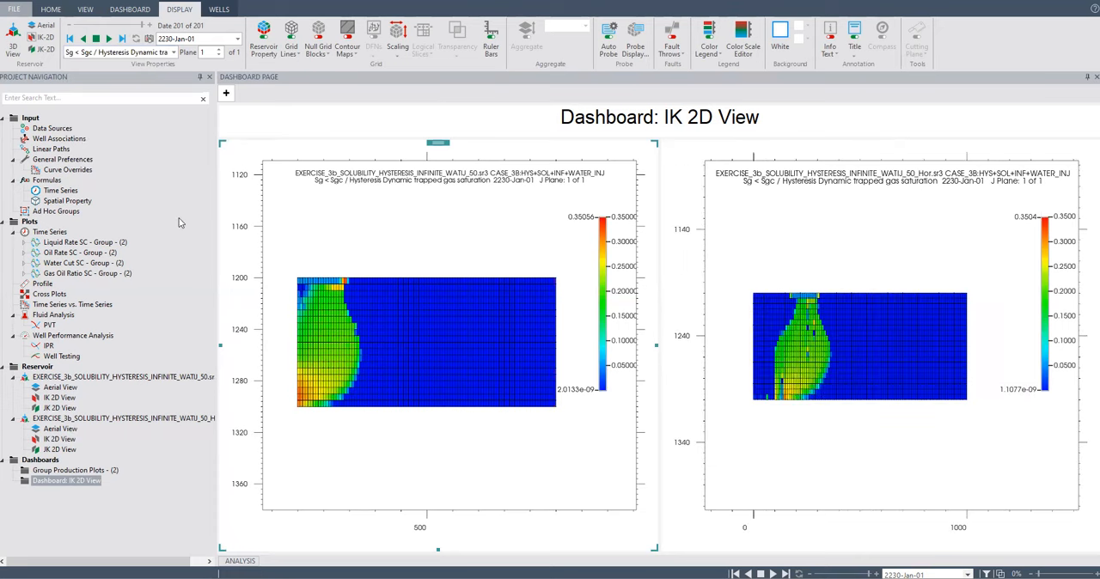
Create a time series plot of the Special History parameter CO2 Super-Critical (mol) for both the WATIJ_50 and WATIJ_50_Hor cases.
{"action": "left_click", "coordinate": [49, 232]}
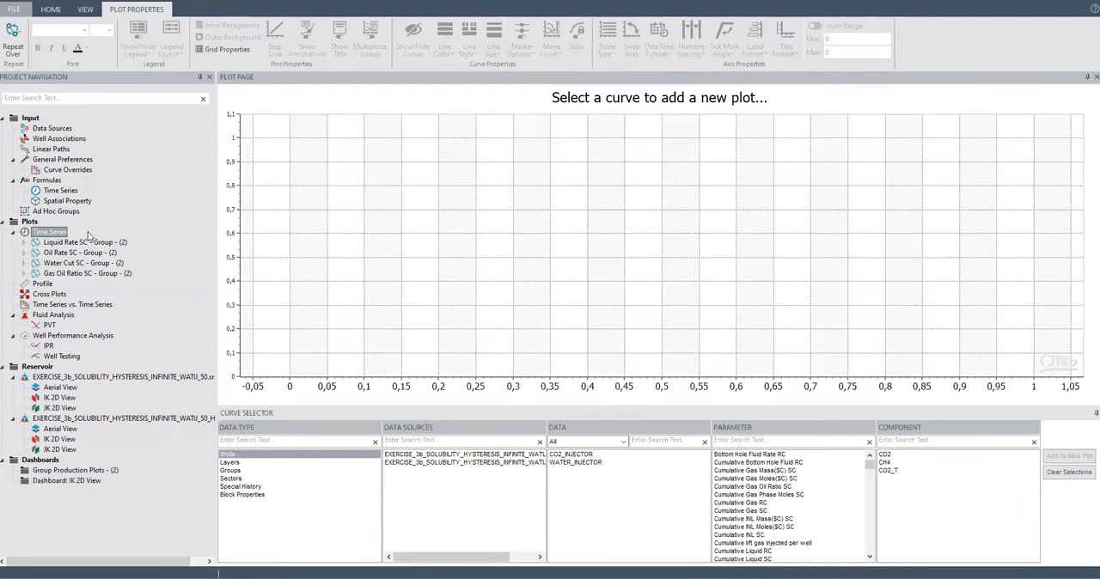
{"action": "left_click", "coordinate": [255, 488]}
{"action": "left_click", "coordinate": [513, 454]}
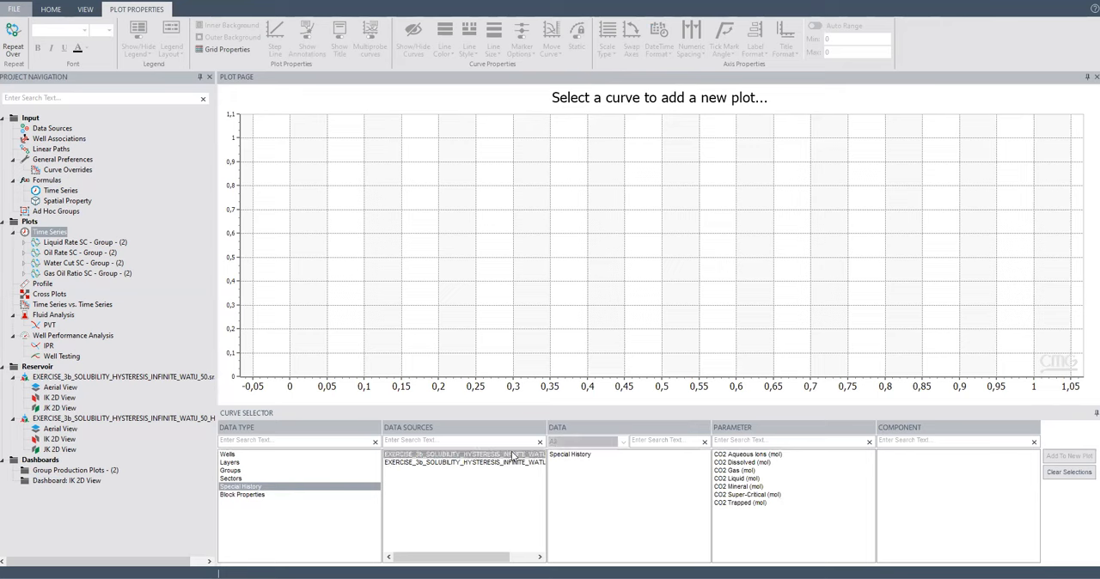
{"action": "left_click", "coordinate": [571, 455]}
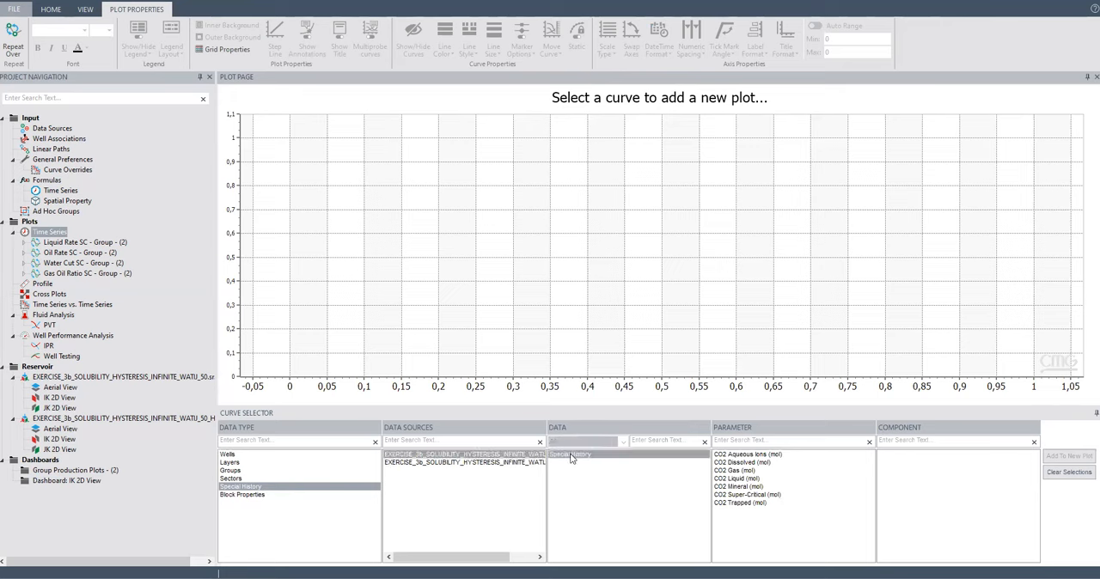
{"action": "left_click", "coordinate": [740, 496]}
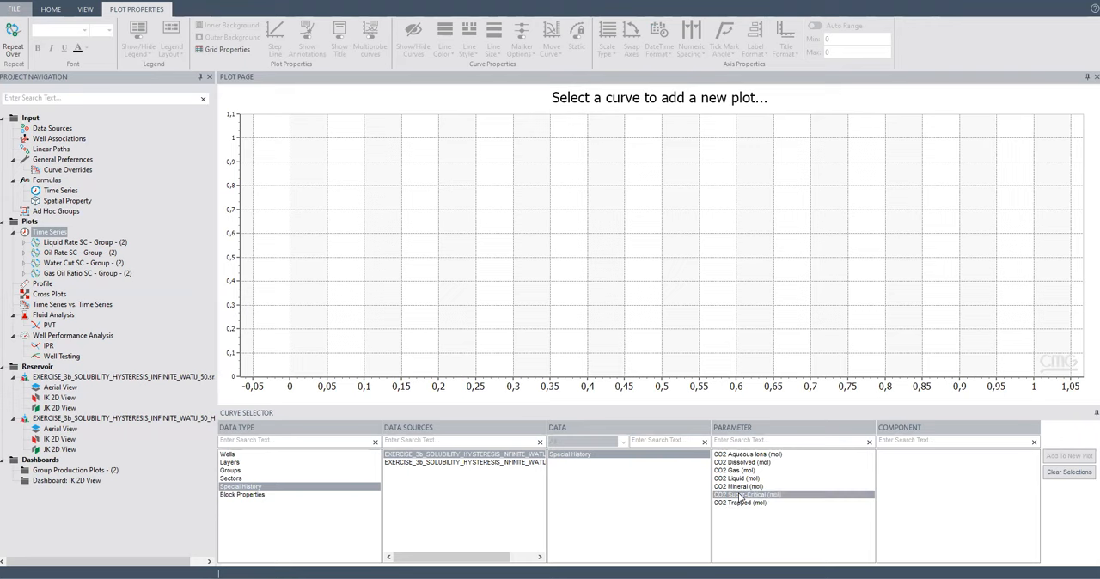
{"action": "left_click", "coordinate": [1069, 456]}
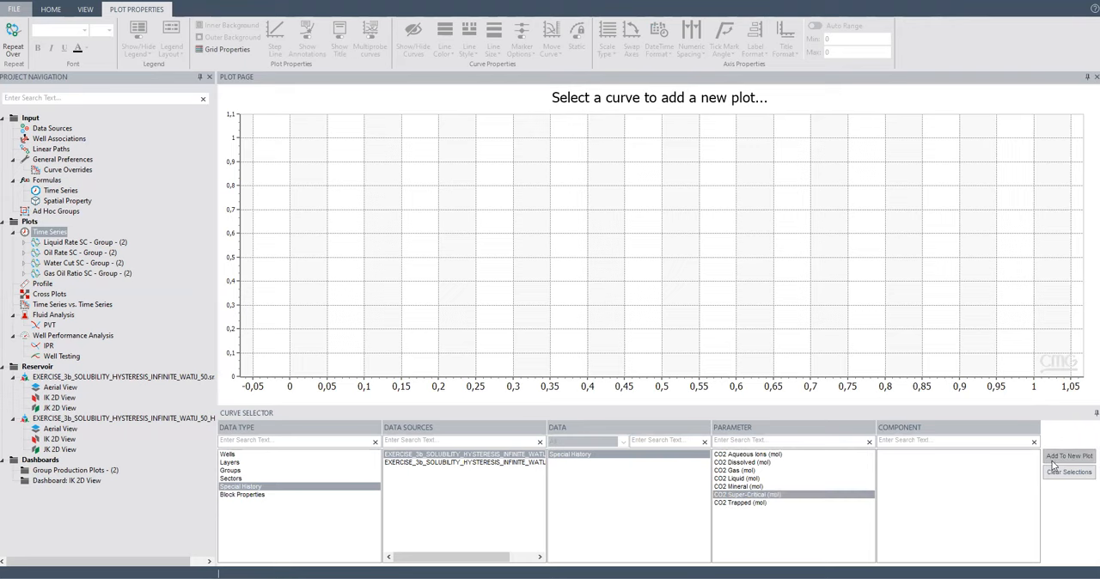
{"action": "left_click", "coordinate": [420, 465]}
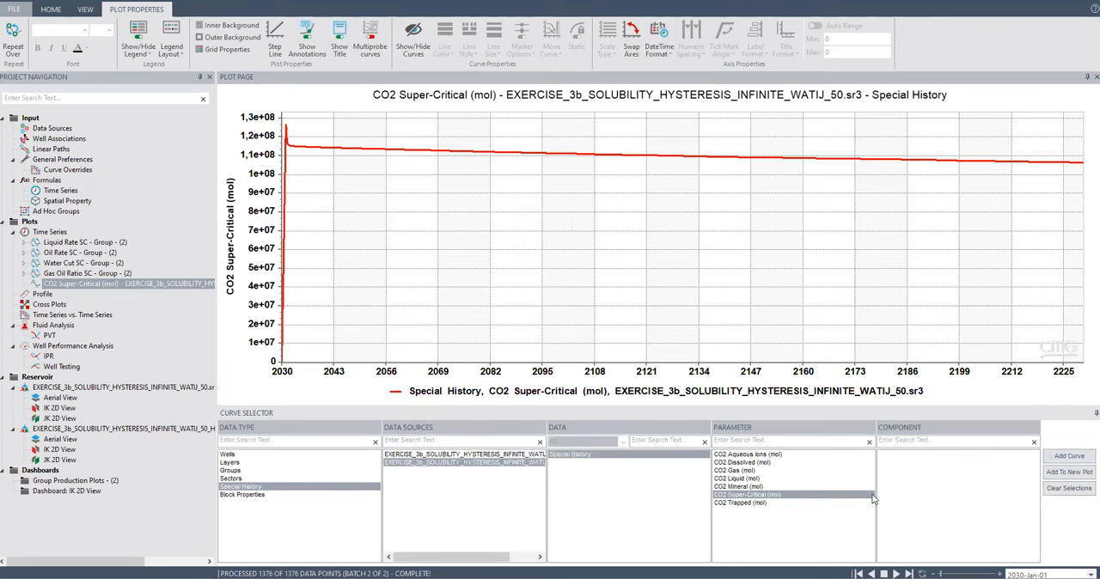
{"action": "left_click", "coordinate": [1074, 457]}
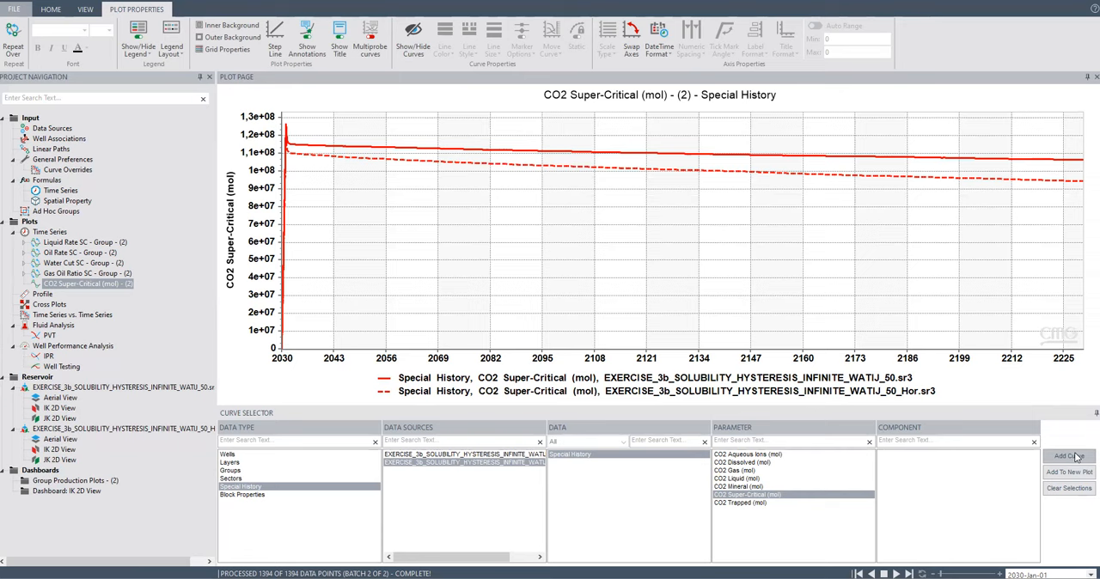
Add the CO2 Trapped (mol) curves of the WATIJ_50 and WATIJ_50_Hor cases to the CO2 Super-Critical plot.
{"action": "left_click", "coordinate": [528, 454]}
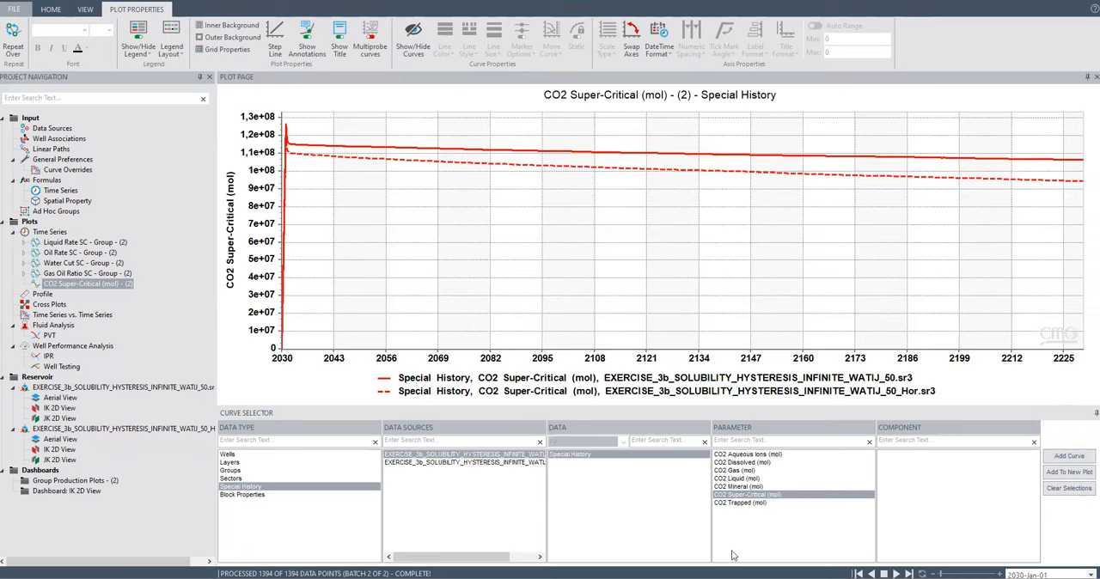
{"action": "left_click", "coordinate": [739, 504]}
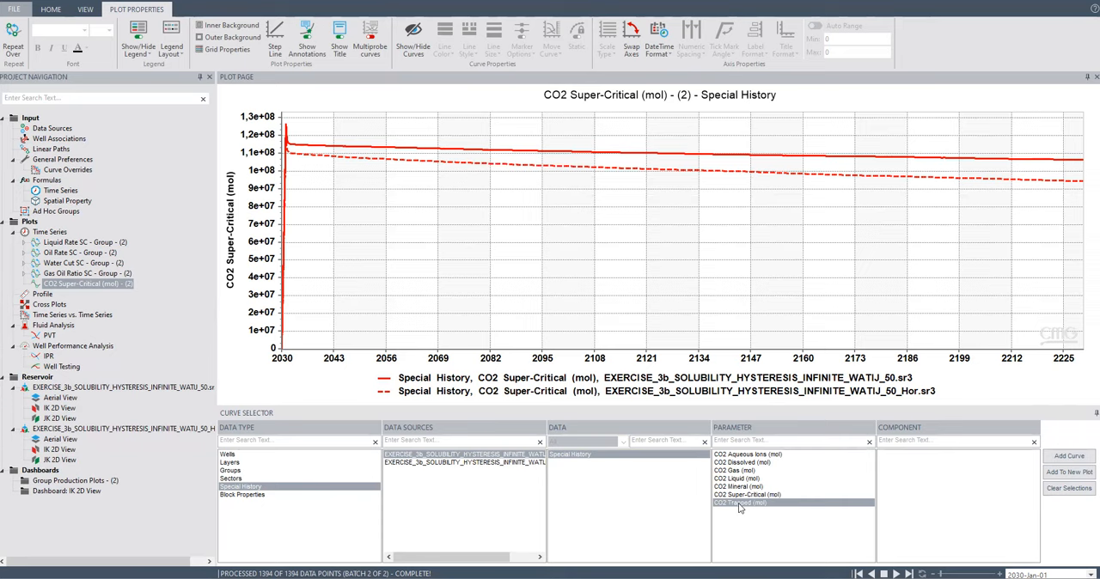
{"action": "left_click", "coordinate": [1069, 458]}
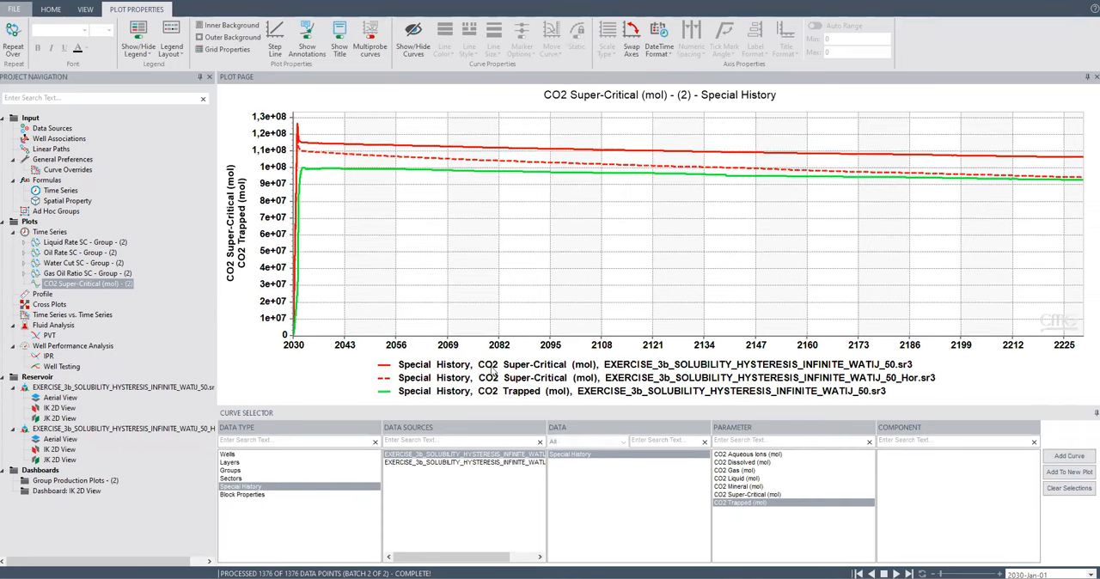
{"action": "left_click", "coordinate": [502, 463]}
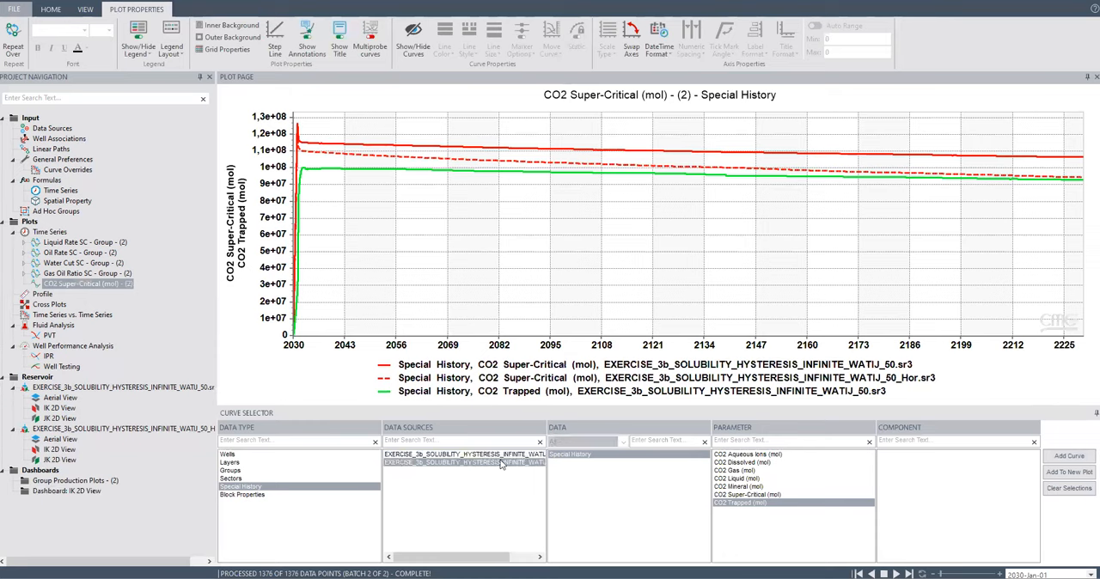
{"action": "left_click", "coordinate": [1069, 459]}
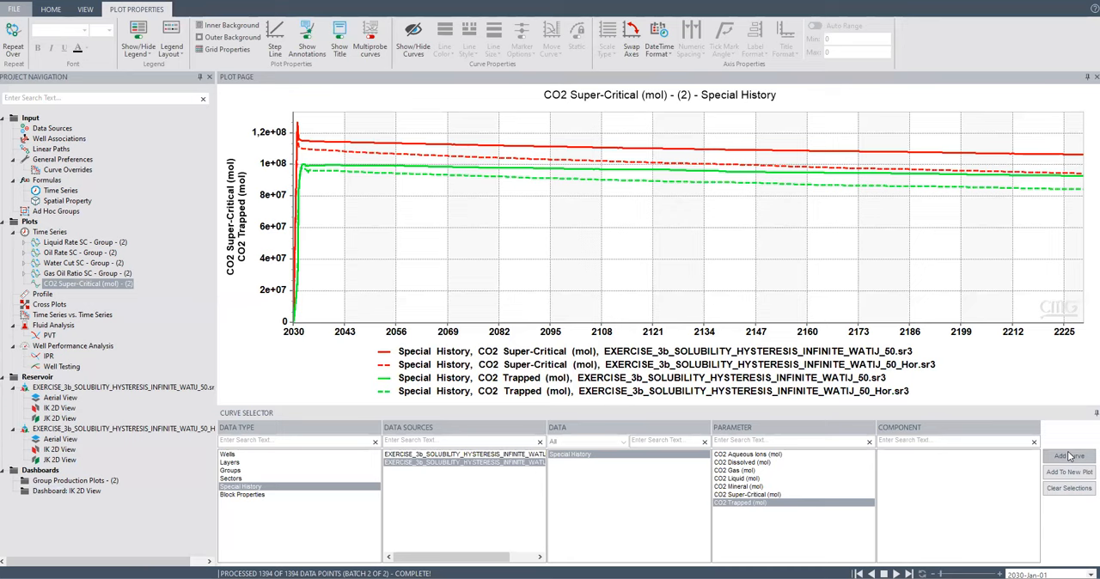
Add the CO2 Dissolved (mol) curves of the WATIJ_50 and WATIJ_50_Hor cases to the same plot.
{"action": "left_click", "coordinate": [488, 455]}
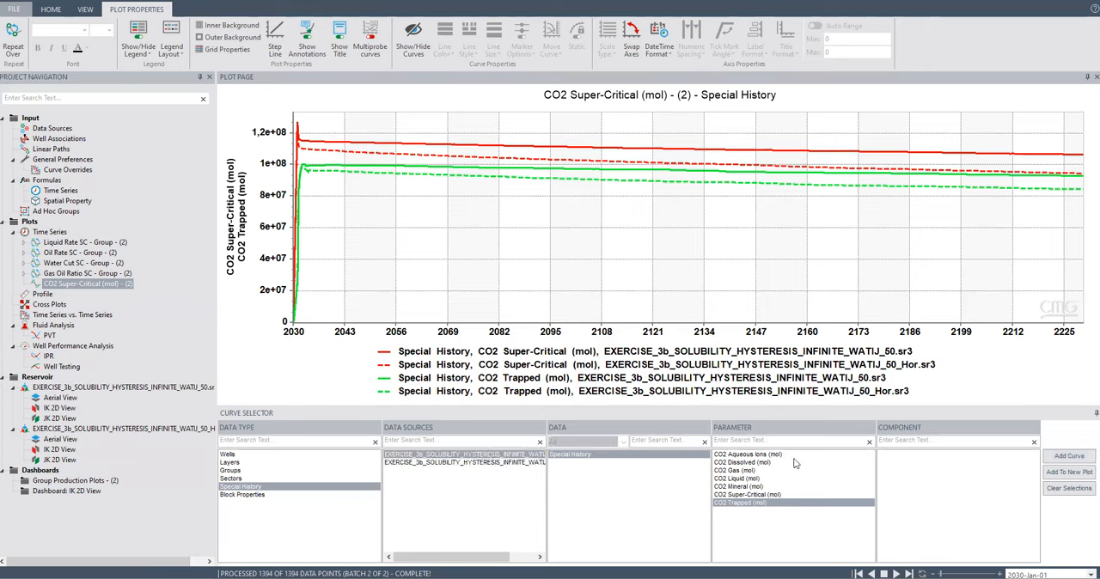
{"action": "left_click", "coordinate": [743, 464]}
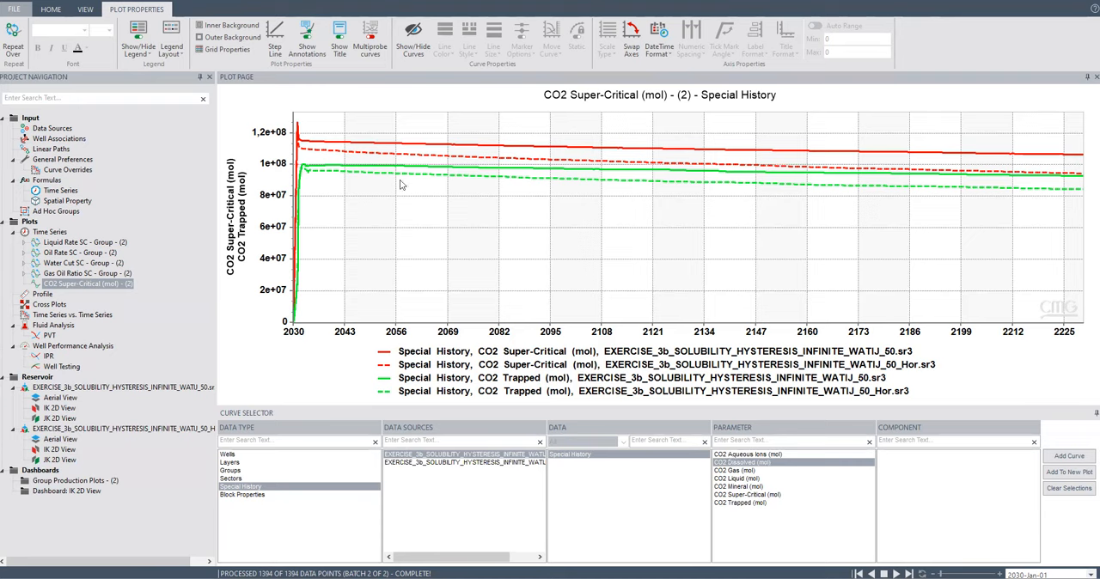
{"action": "left_click", "coordinate": [1058, 456]}
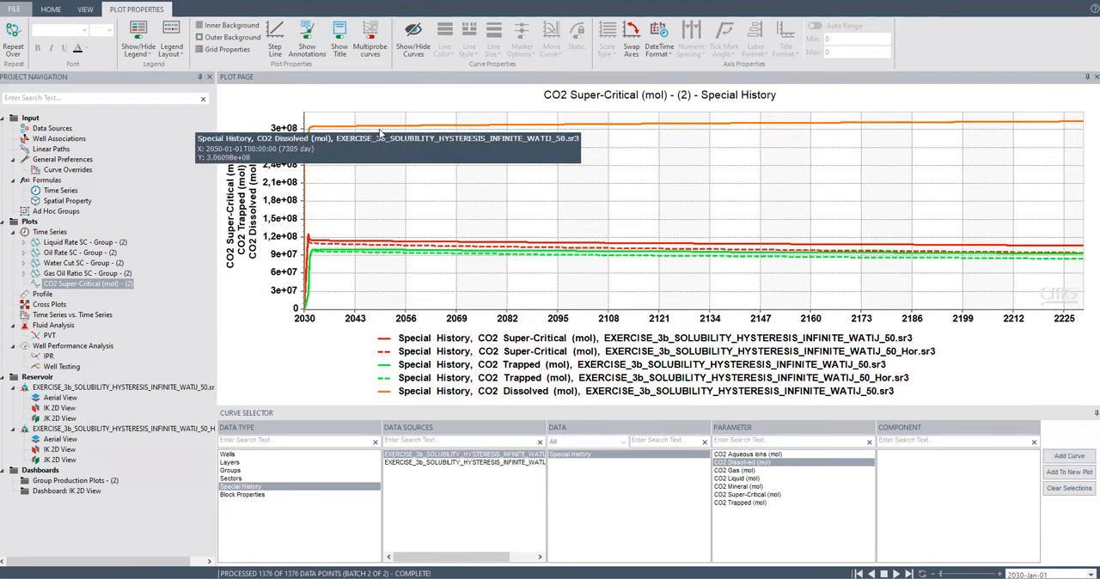
{"action": "left_click", "coordinate": [437, 463]}
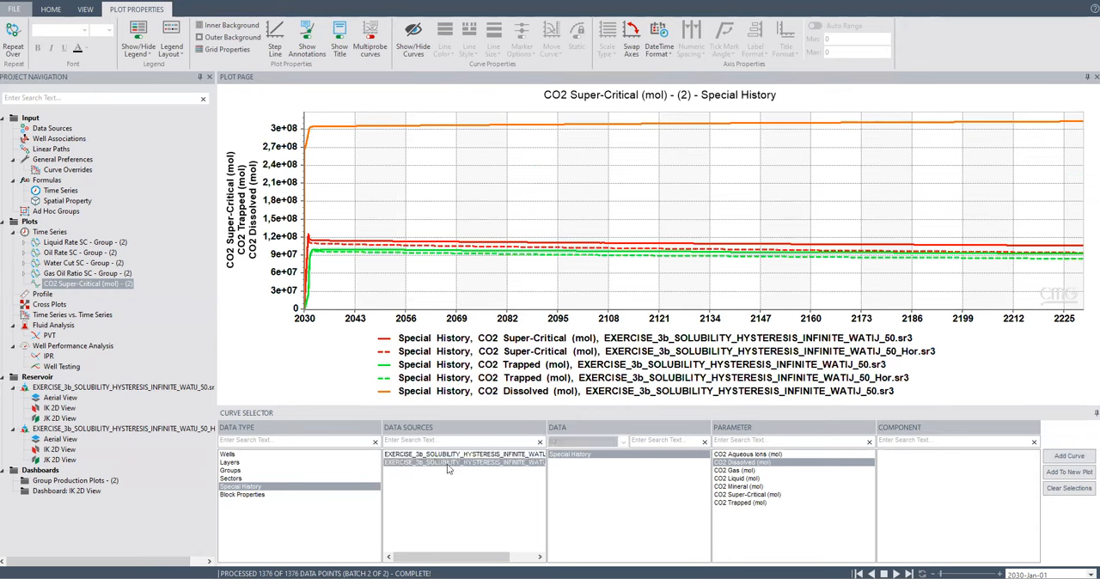
{"action": "left_click", "coordinate": [1058, 456]}
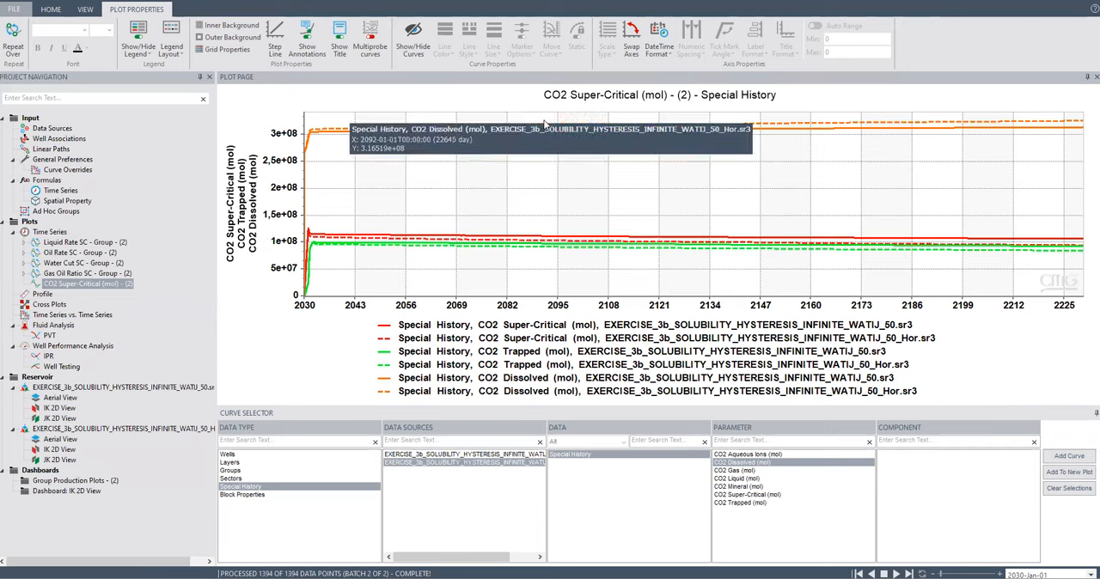
Open the format options of the WATIJ_50_Hor CO2 Dissolved curve and try the Office, Slipstream and Complementary color palettes.
{"action": "right_click", "coordinate": [404, 128]}
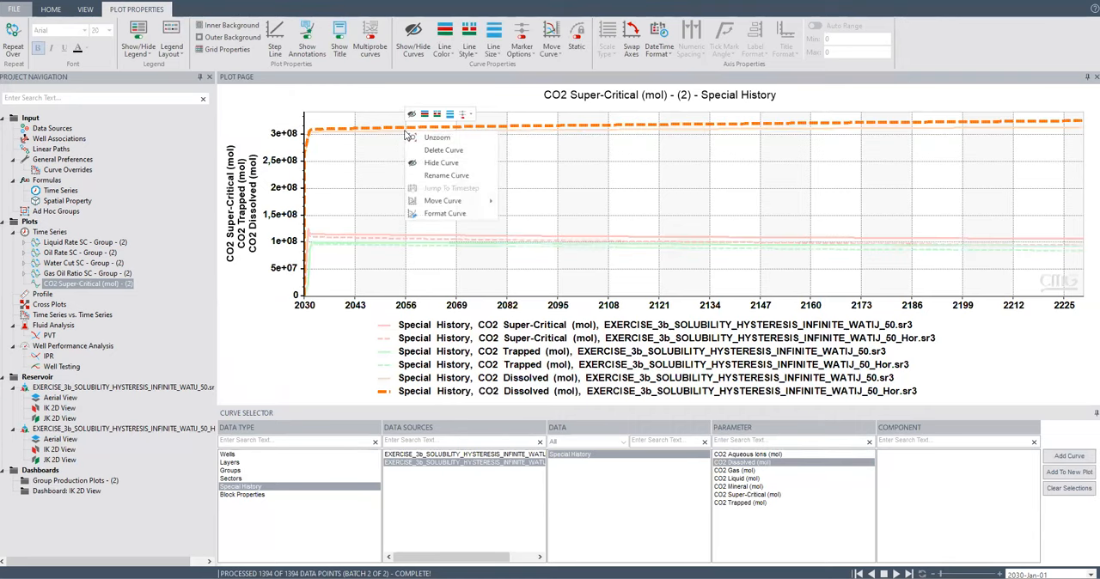
{"action": "left_click", "coordinate": [456, 214]}
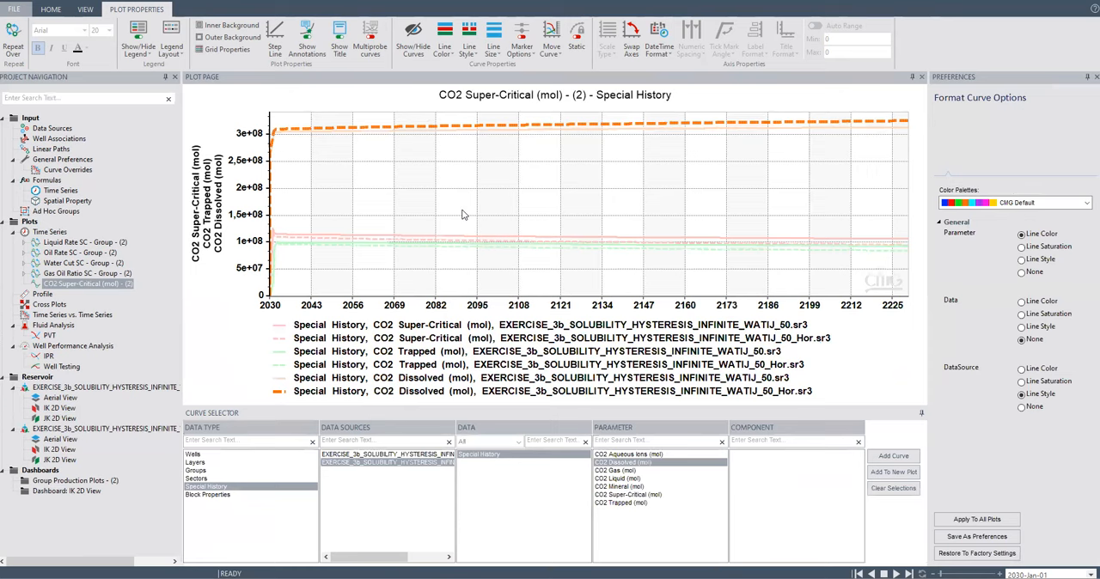
{"action": "left_click", "coordinate": [971, 206]}
{"action": "left_click", "coordinate": [972, 211]}
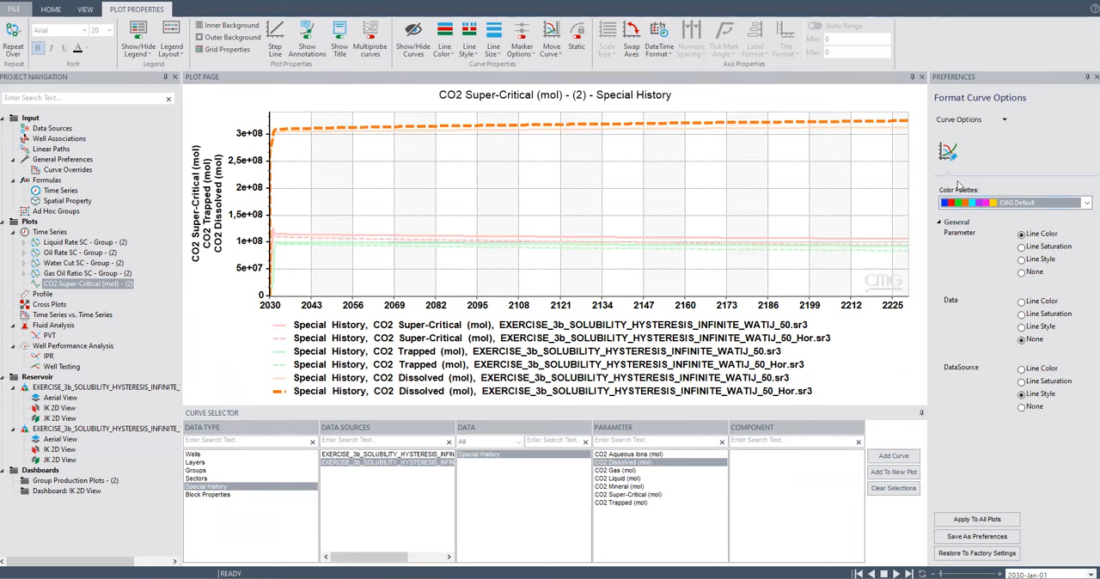
{"action": "left_click", "coordinate": [1002, 121]}
{"action": "left_click", "coordinate": [1000, 240]}
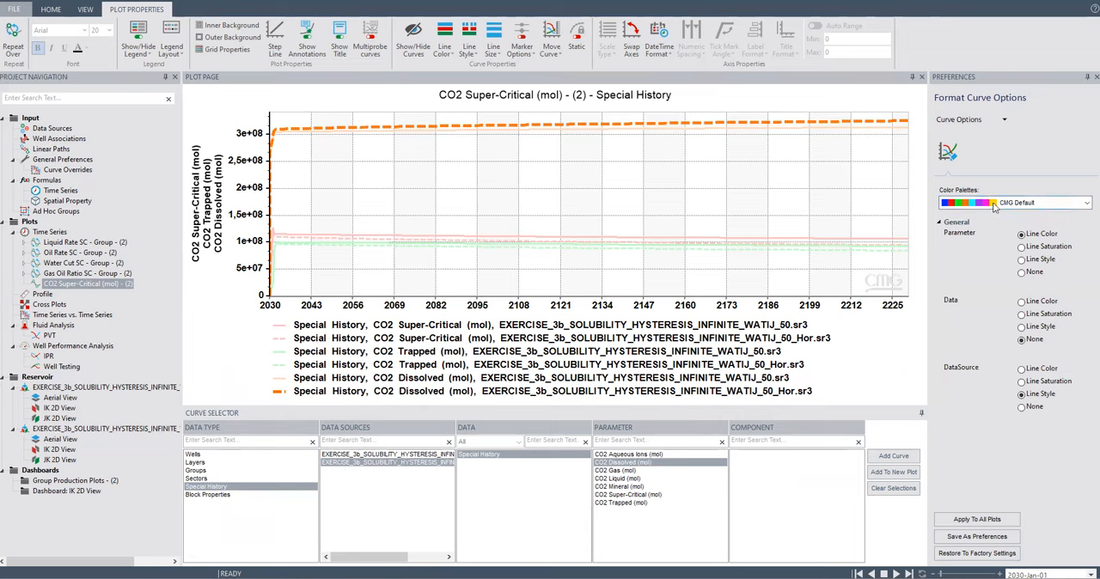
{"action": "left_click", "coordinate": [995, 207]}
{"action": "left_click", "coordinate": [970, 225]}
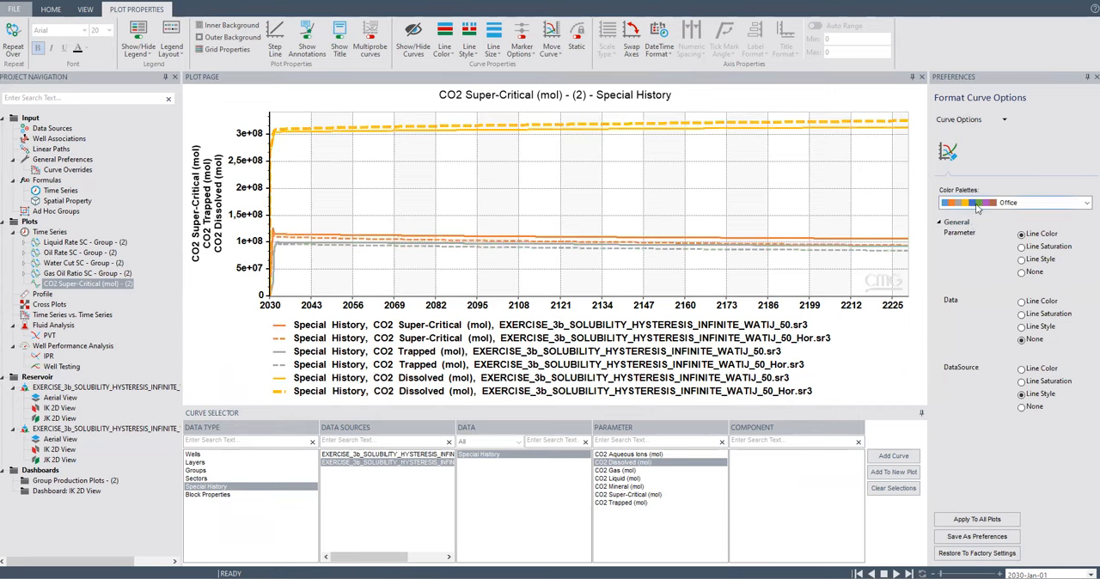
{"action": "left_click", "coordinate": [976, 204]}
{"action": "left_click", "coordinate": [974, 298]}
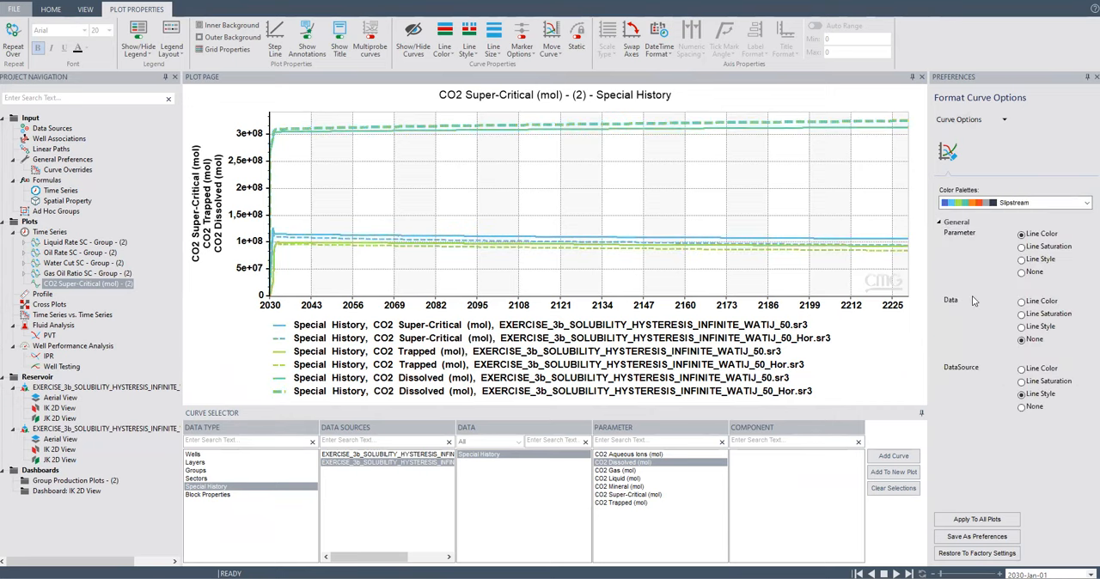
{"action": "left_click", "coordinate": [973, 203]}
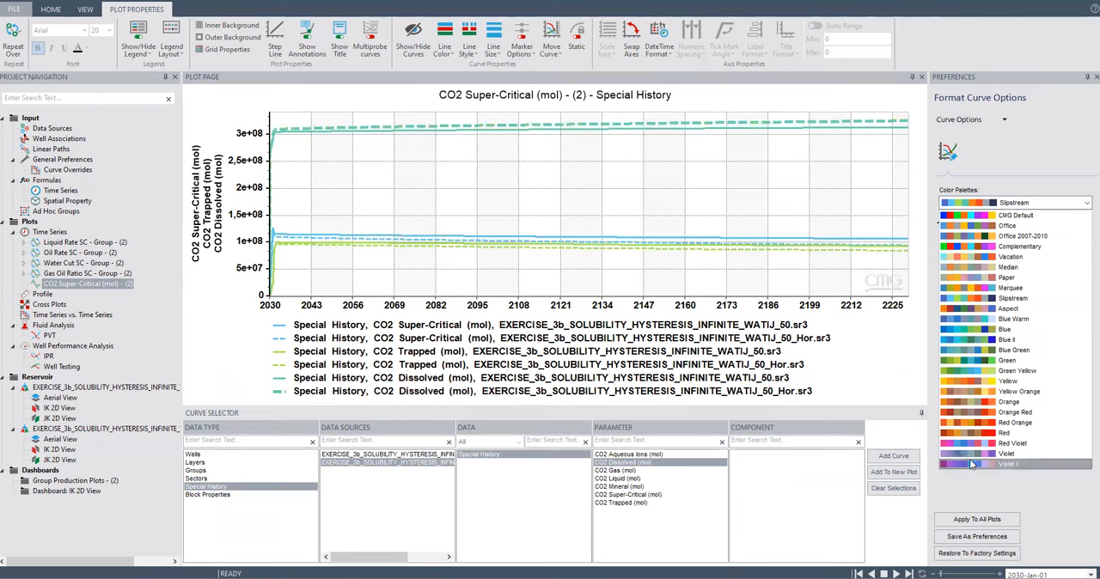
{"action": "left_click", "coordinate": [977, 247]}
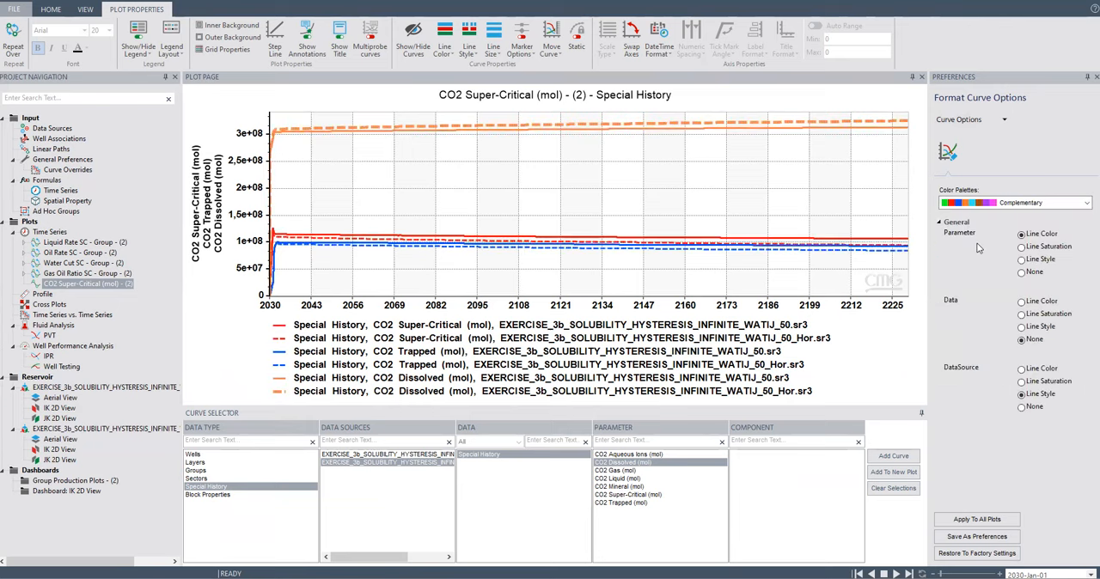
Compare the CMG Default and Office palettes on the plot, apply Complementary, and close the curve format options.
{"action": "left_click", "coordinate": [974, 204]}
{"action": "left_click", "coordinate": [972, 217]}
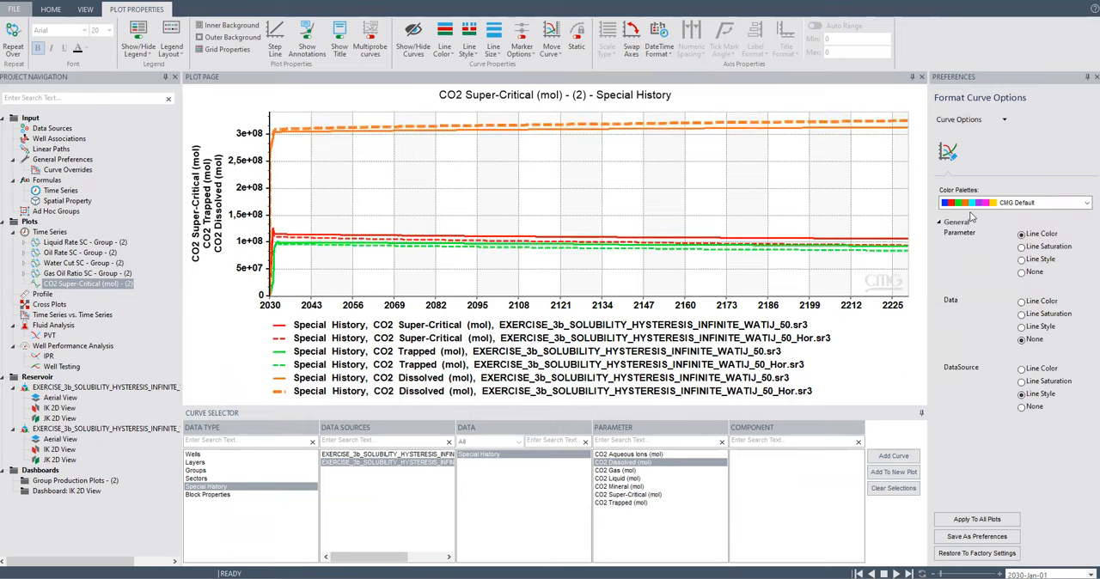
{"action": "left_click", "coordinate": [971, 203]}
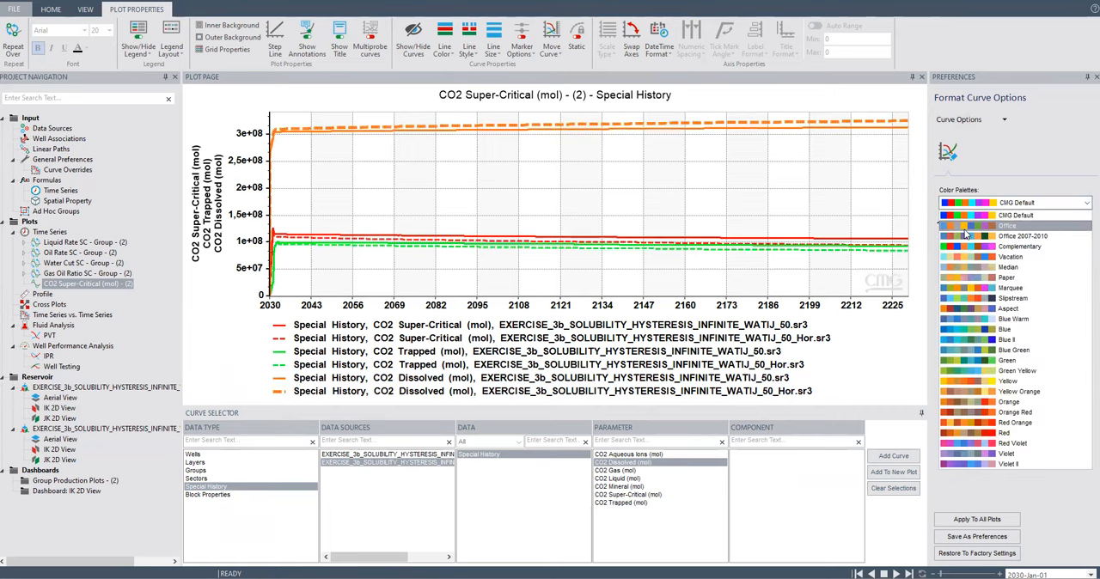
{"action": "left_click", "coordinate": [967, 234]}
{"action": "left_click", "coordinate": [970, 205]}
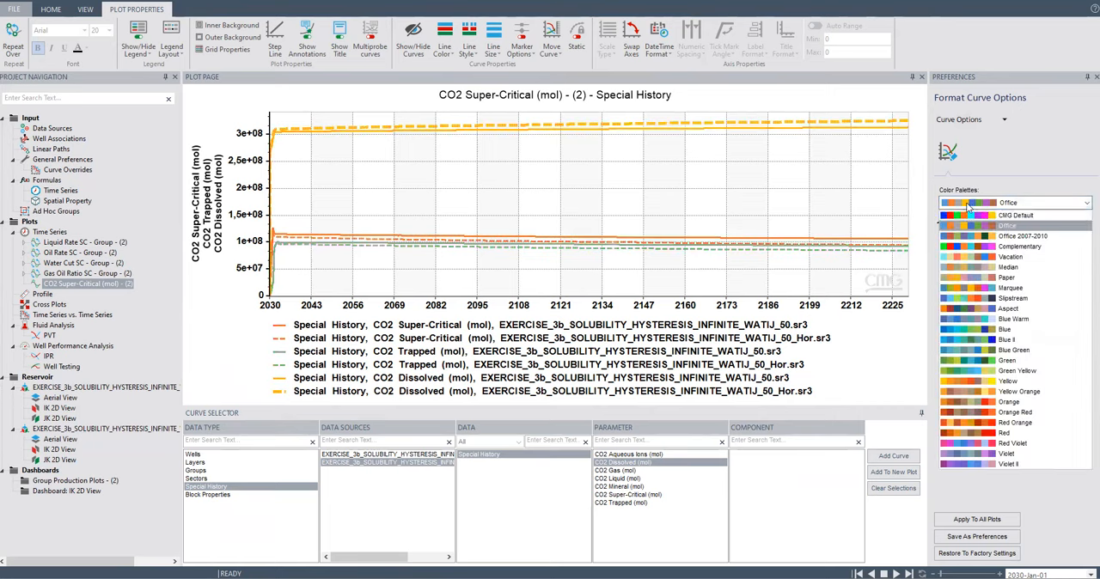
{"action": "left_click", "coordinate": [976, 248]}
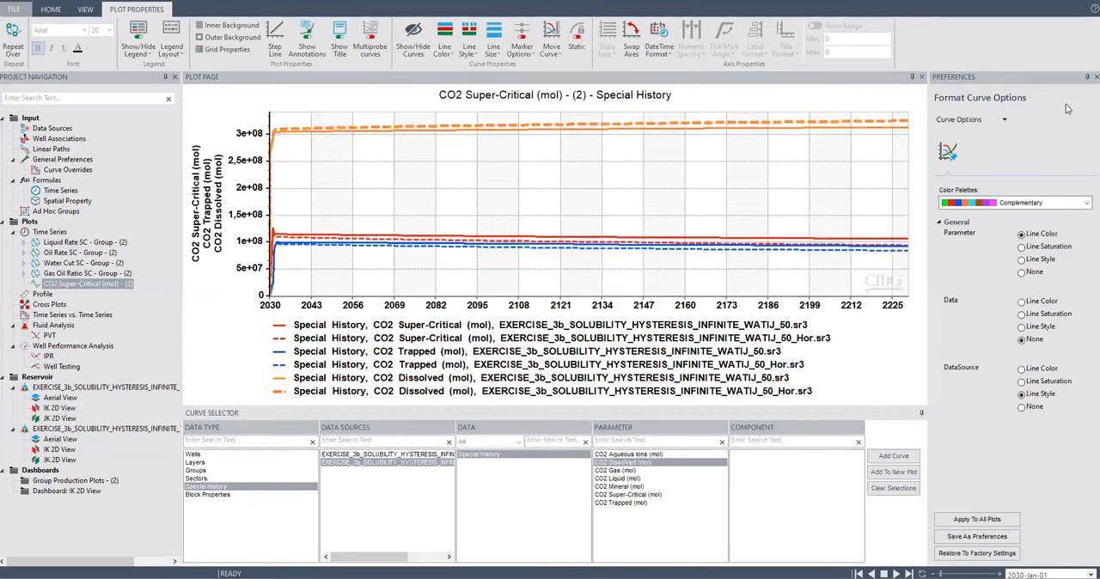
{"action": "left_click", "coordinate": [1097, 76]}
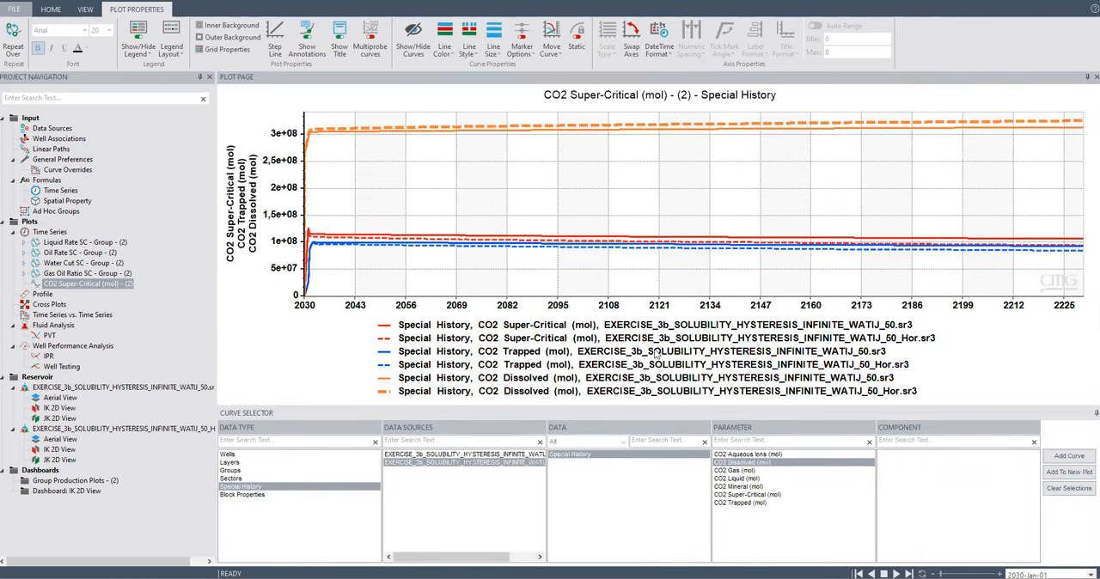
Hide the CO2 Trapped and CO2 Dissolved curves of both cases, leaving only the CO2 Super-Critical curves on the plot.
{"action": "left_click", "coordinate": [383, 351]}
{"action": "left_click", "coordinate": [383, 365]}
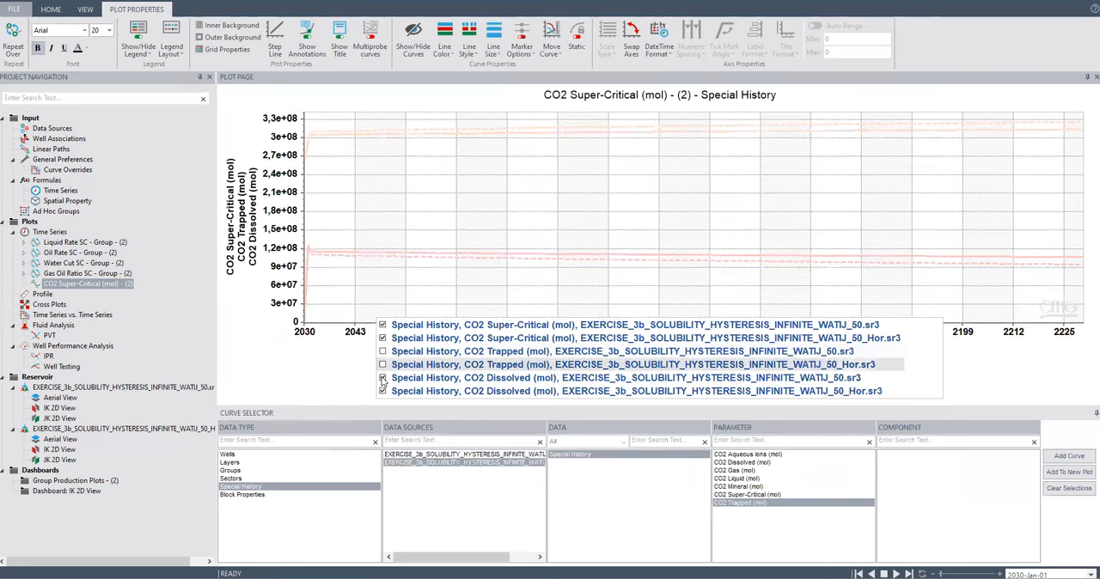
{"action": "left_click", "coordinate": [384, 378]}
{"action": "left_click", "coordinate": [384, 391]}
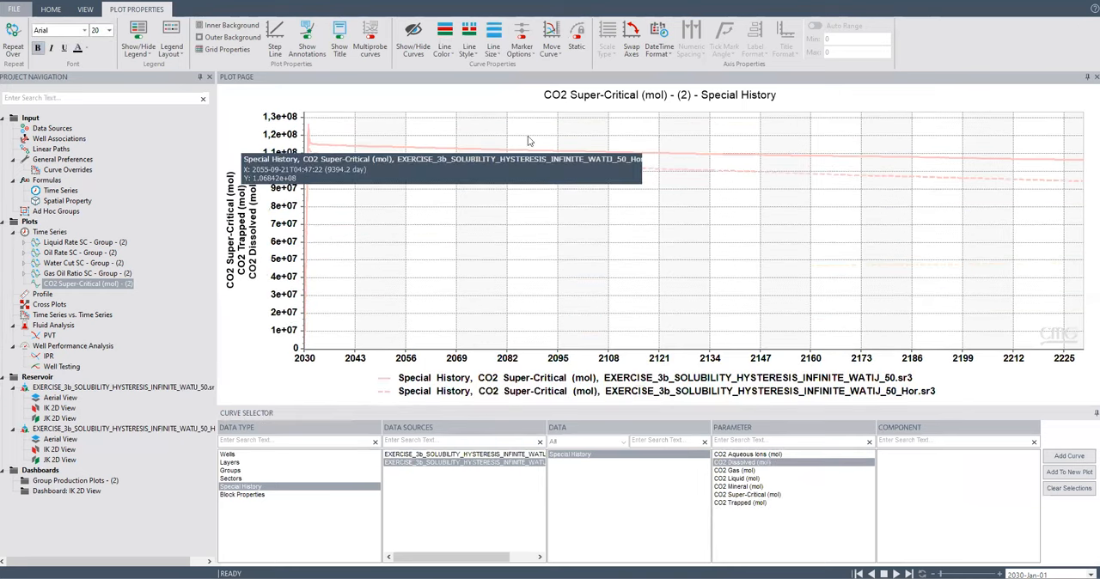
Set the color palette of the plot's curves to CMG Default through the WATIJ_50_Hor Super-Critical curve's format options.
{"action": "right_click", "coordinate": [865, 199]}
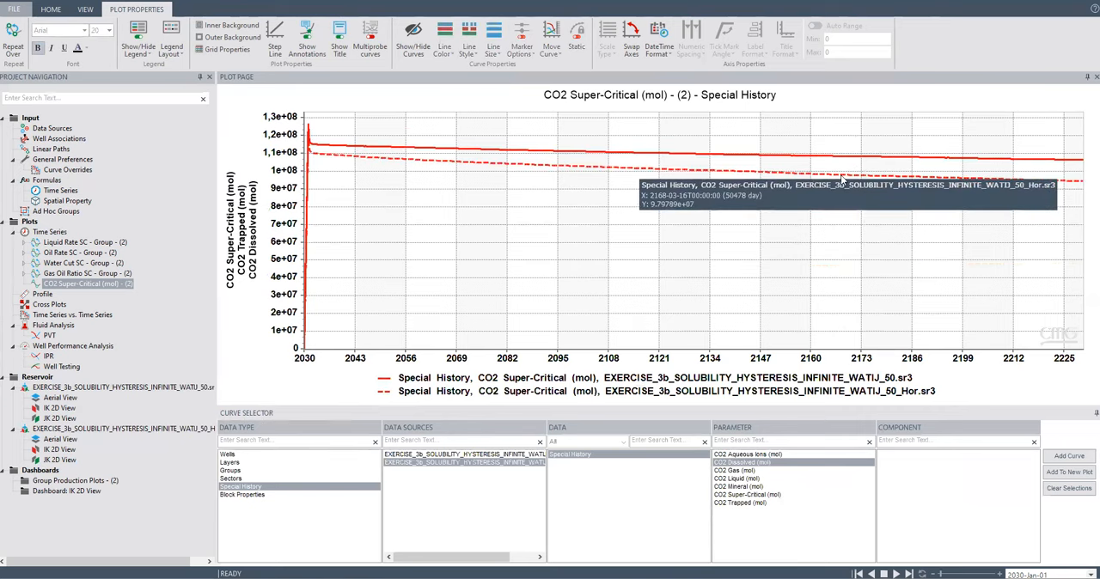
{"action": "right_click", "coordinate": [844, 177]}
{"action": "left_click", "coordinate": [892, 259]}
{"action": "left_click", "coordinate": [1035, 206]}
{"action": "left_click", "coordinate": [997, 225]}
{"action": "left_click", "coordinate": [994, 205]}
{"action": "left_click", "coordinate": [991, 215]}
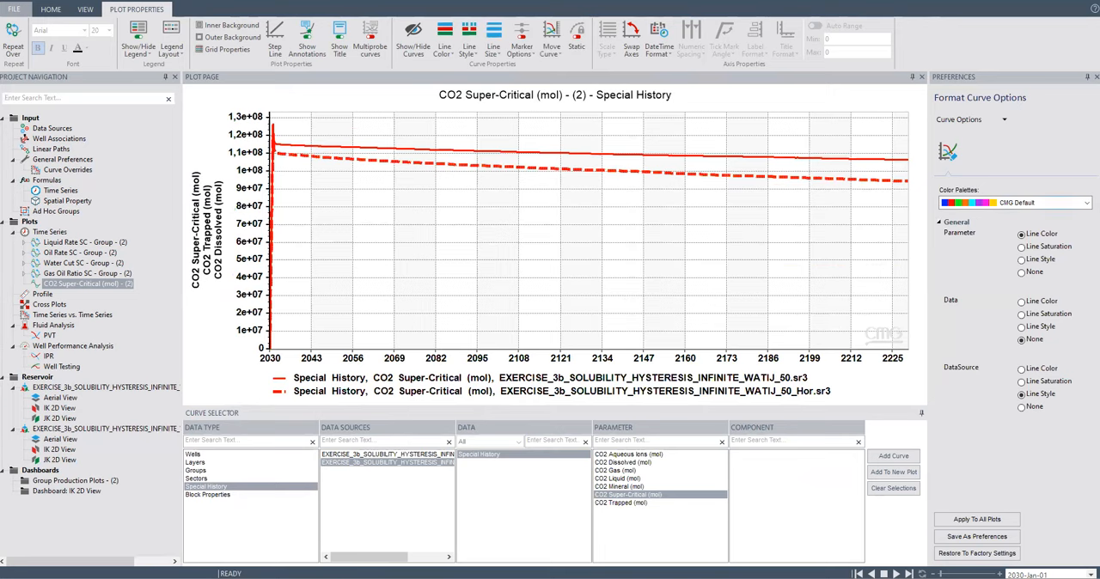
{"action": "left_click", "coordinate": [1097, 77]}
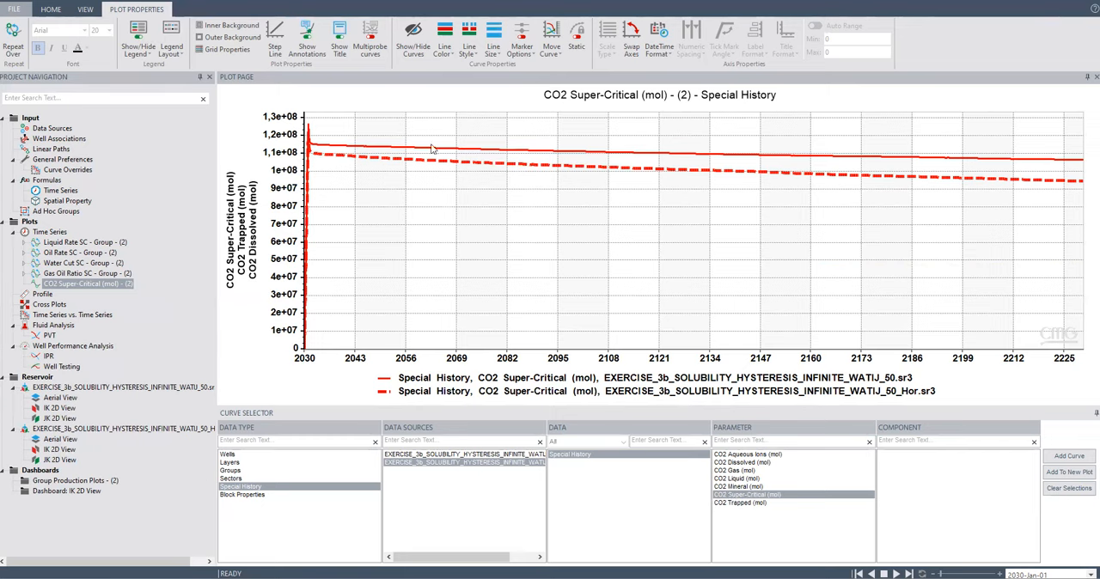
Hide both CO2 Super-Critical curves and show the CO2 Trapped curves of the WATIJ_50 and WATIJ_50_Hor cases instead.
{"action": "mouse_move", "coordinate": [783, 155]}
{"action": "mouse_move", "coordinate": [426, 376]}
{"action": "left_click", "coordinate": [383, 338]}
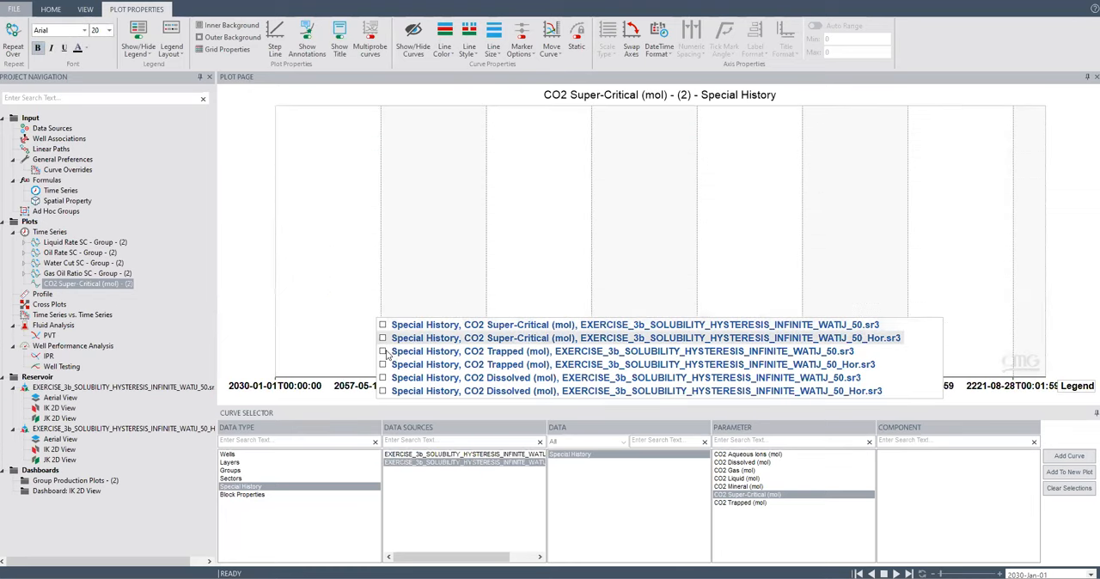
{"action": "left_click", "coordinate": [386, 352]}
{"action": "left_click", "coordinate": [383, 353]}
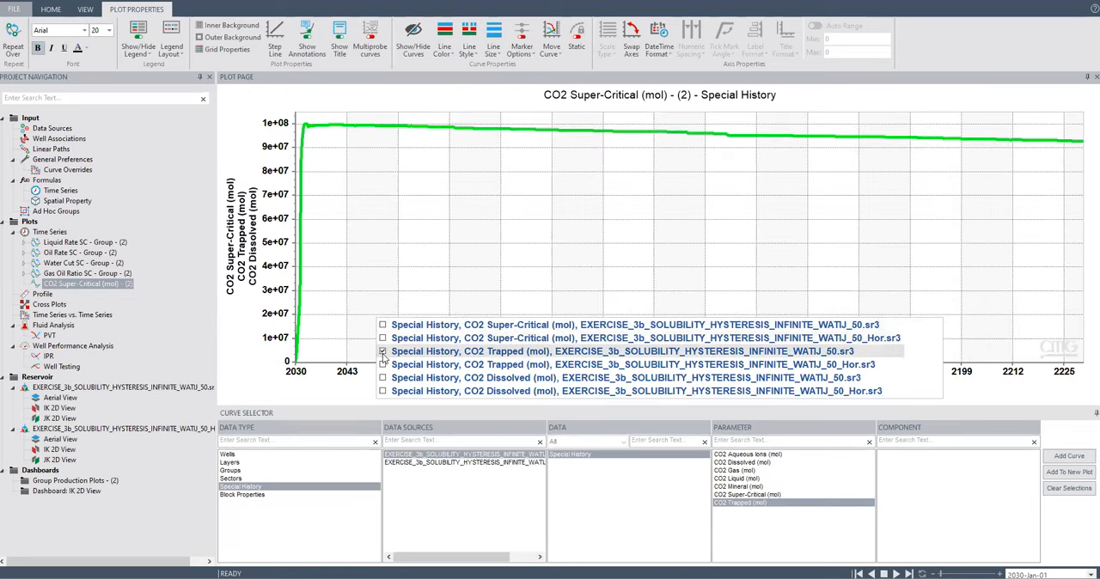
{"action": "left_click", "coordinate": [383, 352]}
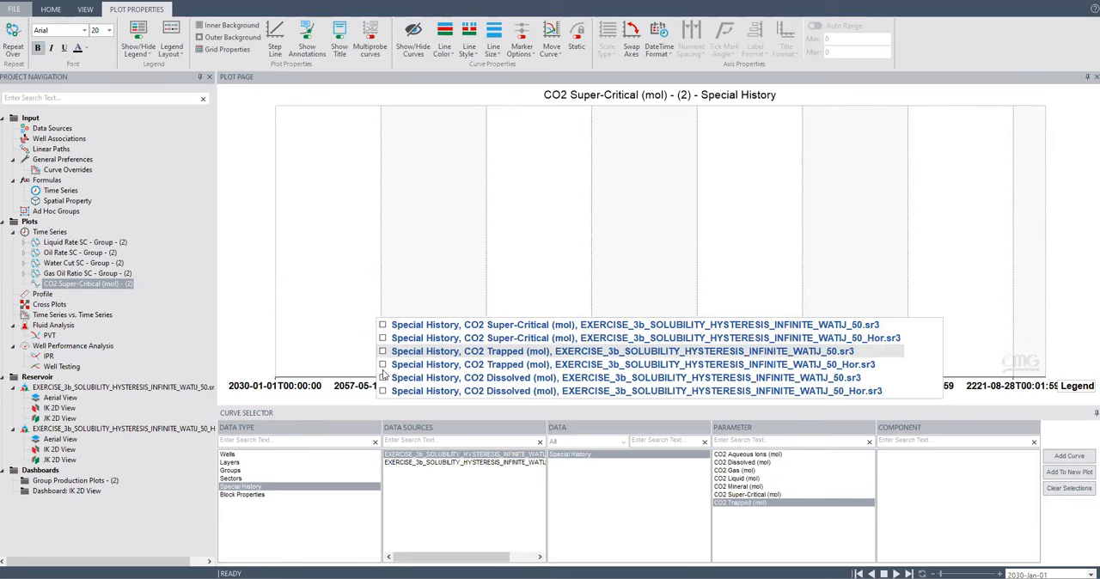
{"action": "left_click", "coordinate": [383, 352]}
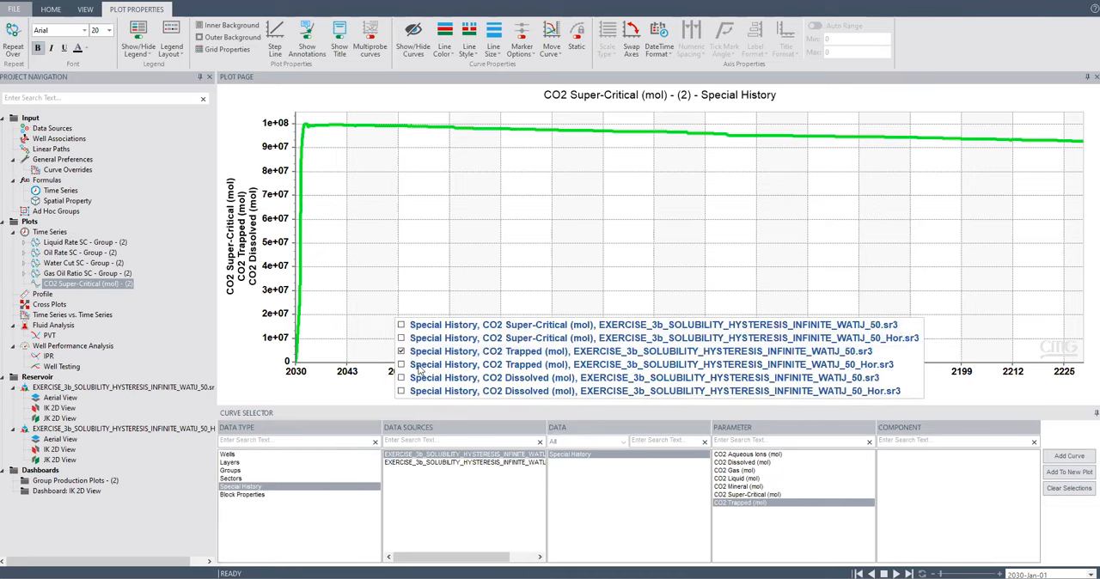
{"action": "left_click", "coordinate": [401, 366]}
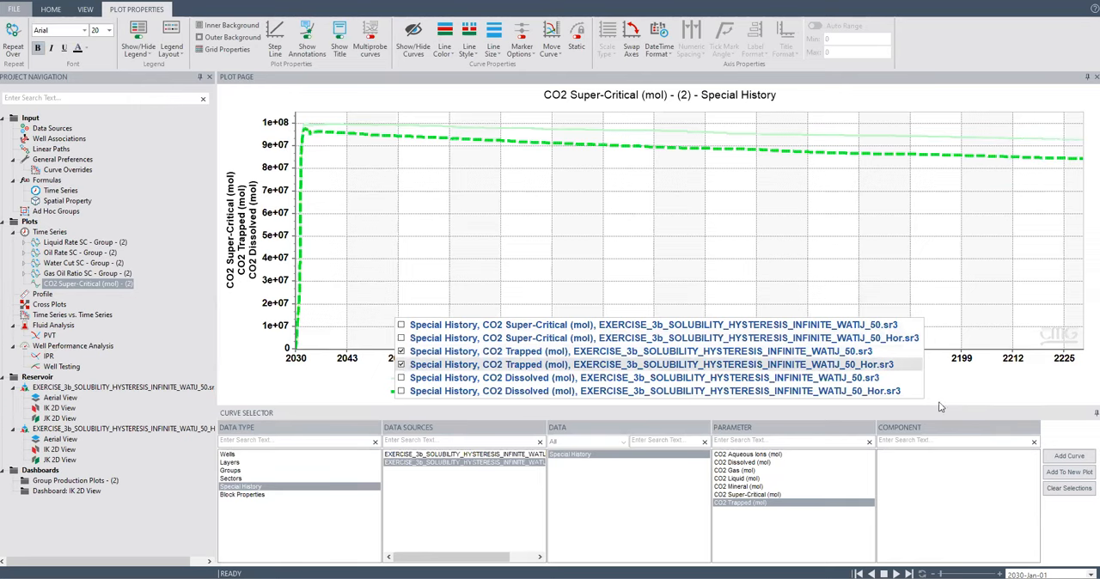
{"action": "left_click", "coordinate": [870, 134]}
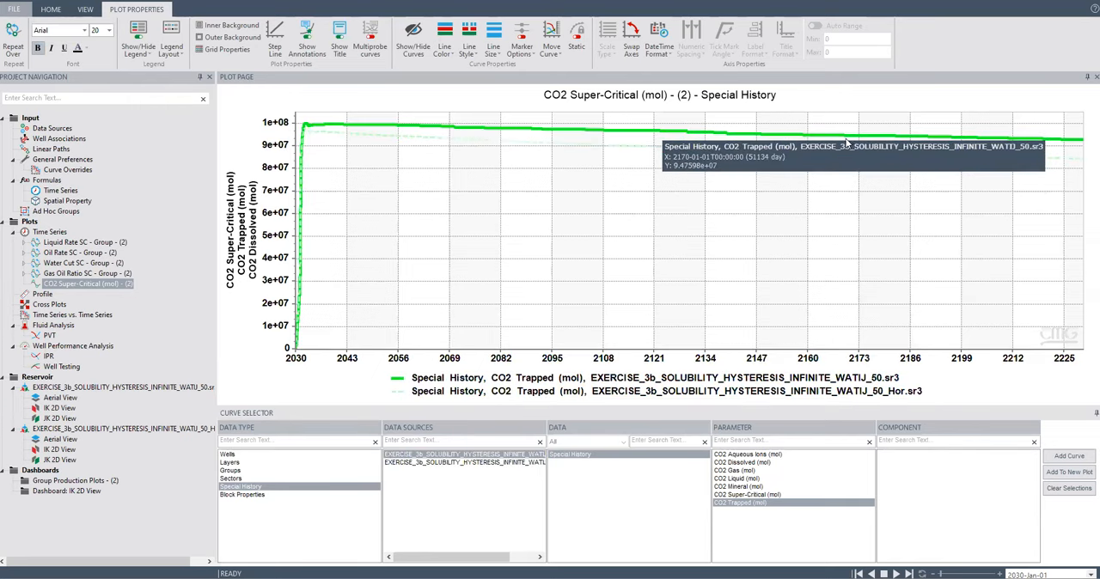
Hide both CO2 Trapped curves and show only the CO2 Dissolved curves of the WATIJ_50 and WATIJ_50_Hor cases.
{"action": "mouse_move", "coordinate": [973, 160]}
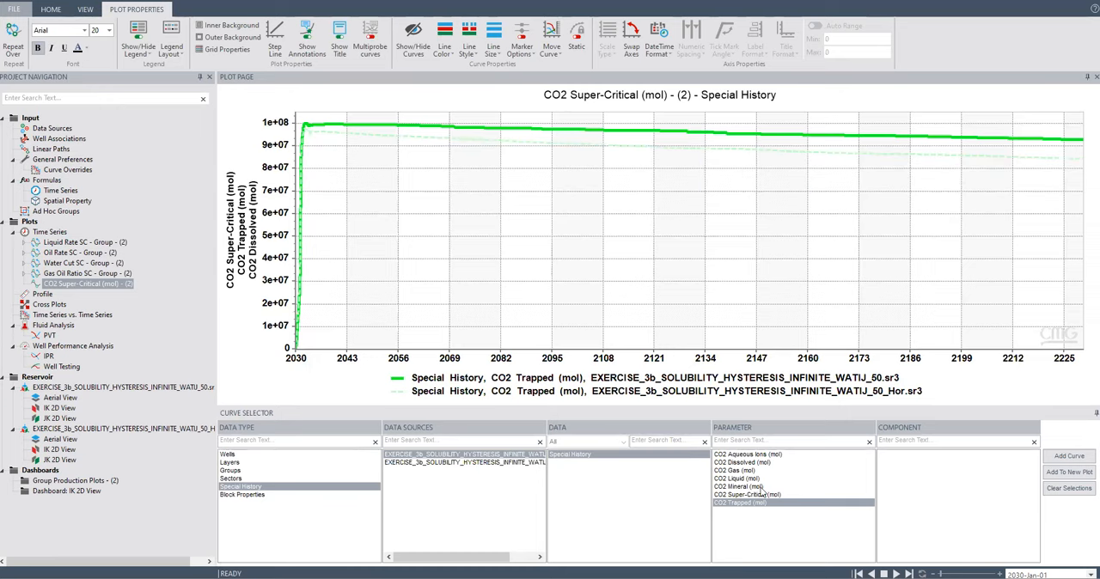
{"action": "left_click", "coordinate": [396, 366]}
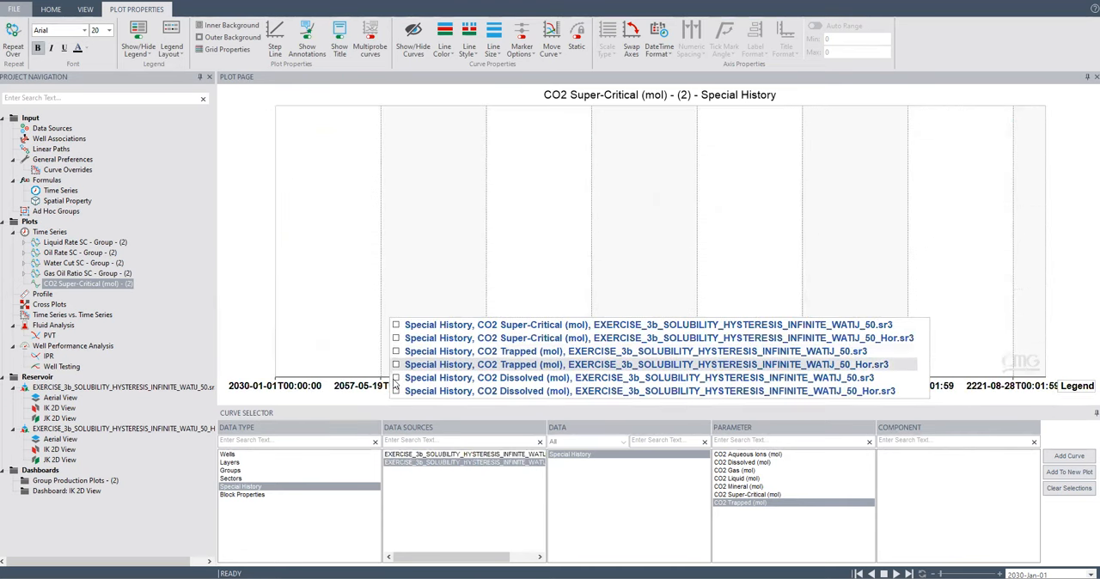
{"action": "left_click", "coordinate": [395, 380]}
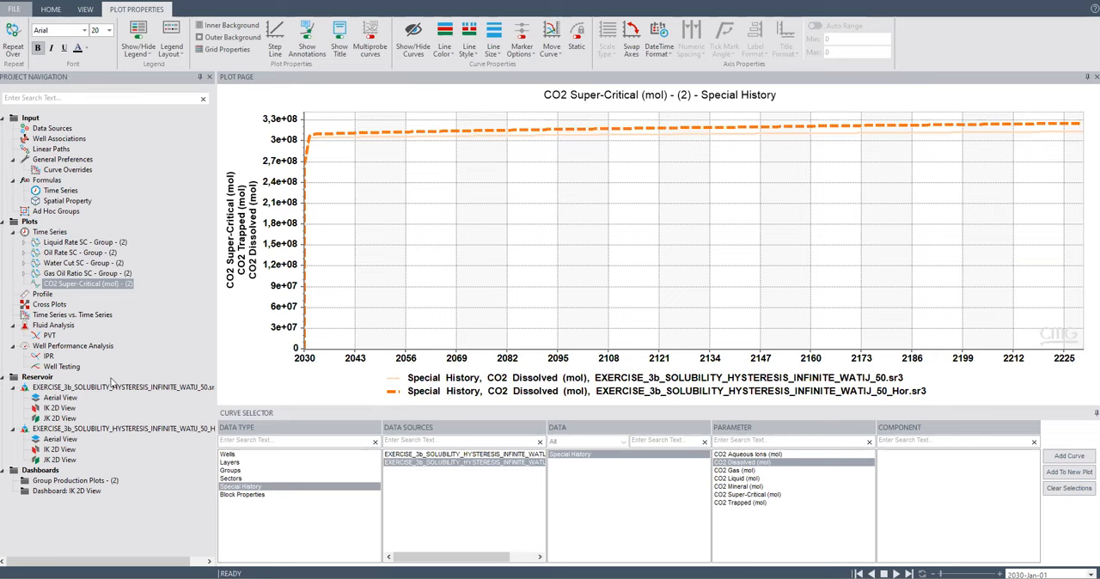
Open the IK 2D View dashboard that holds the side-by-side cross-sections.
{"action": "left_click", "coordinate": [71, 490]}
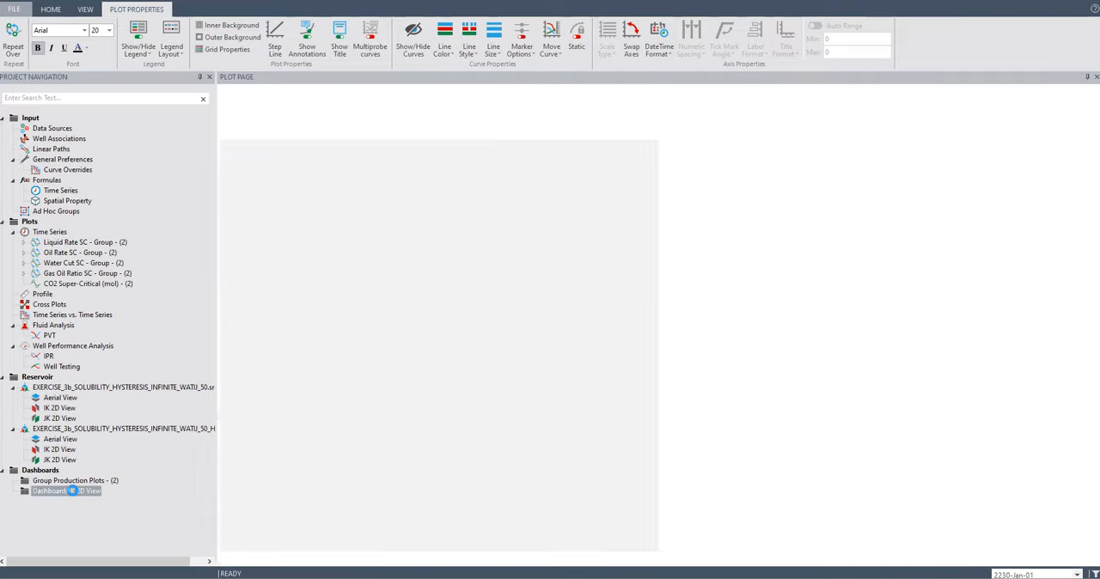